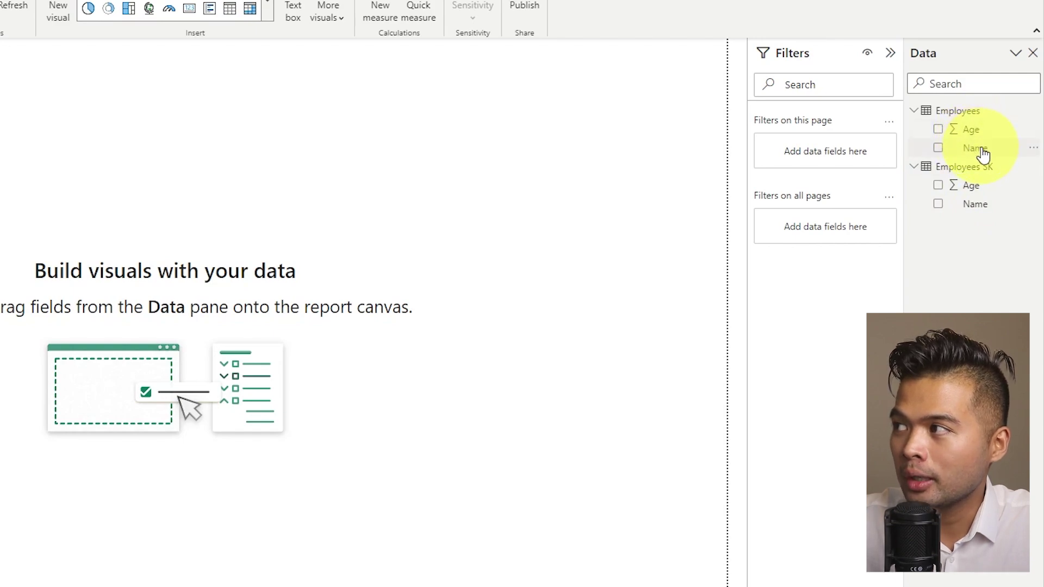
- Build a table of employee Names with Age set to Don't summarize, and shrink it
{"action": "left_click_drag", "start_coordinate": [983, 155], "coordinate": [450, 210]}
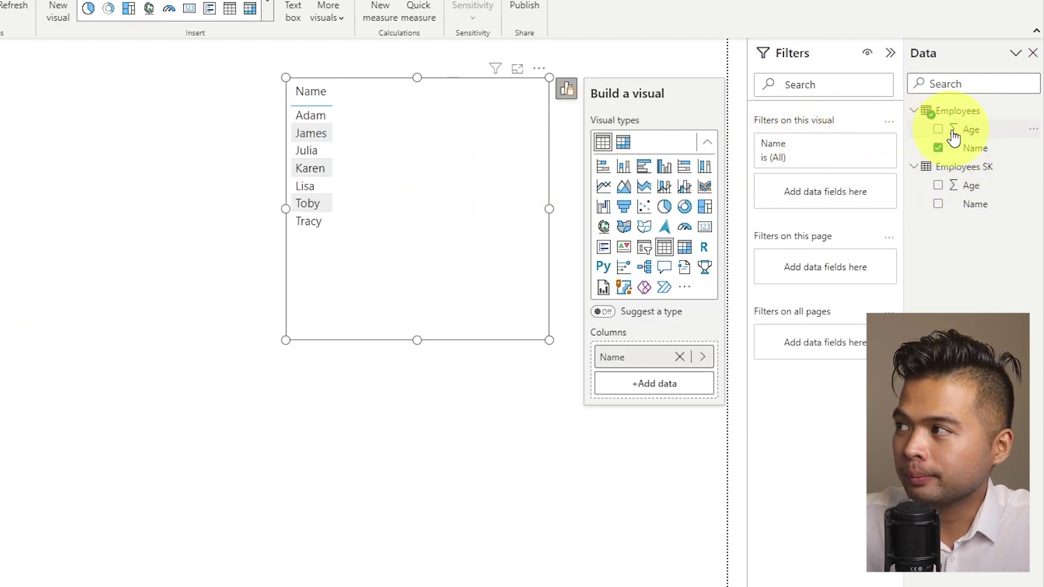
{"action": "left_click_drag", "start_coordinate": [953, 138], "coordinate": [405, 196]}
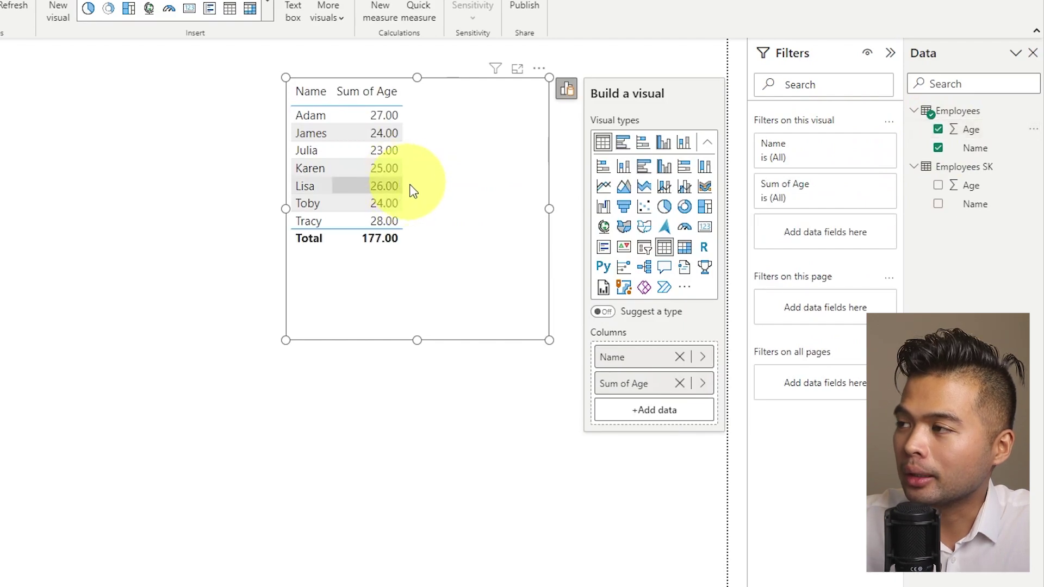
{"action": "left_click", "coordinate": [703, 383]}
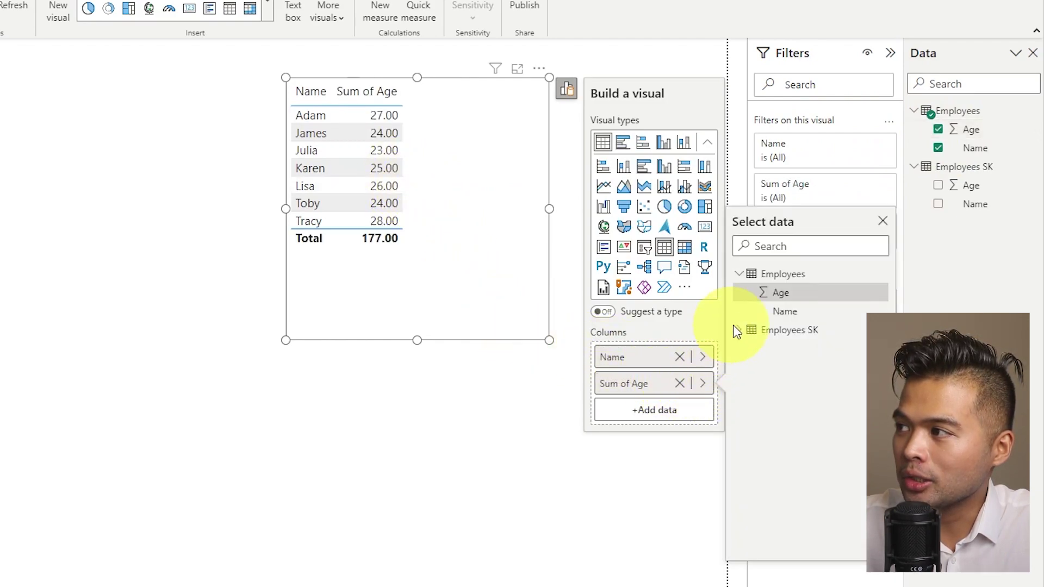
{"action": "right_click", "coordinate": [665, 383]}
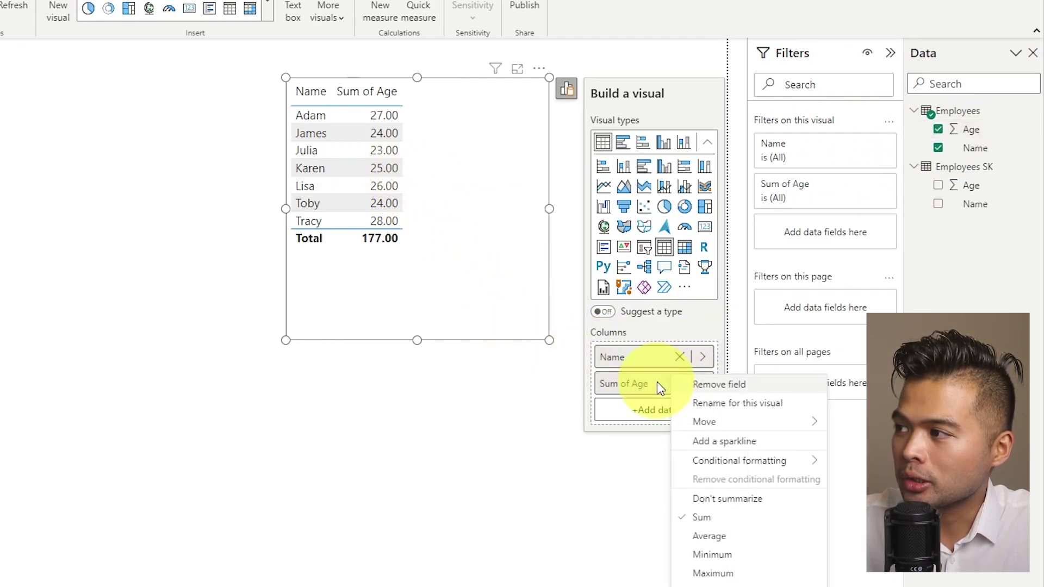
{"action": "left_click", "coordinate": [722, 499]}
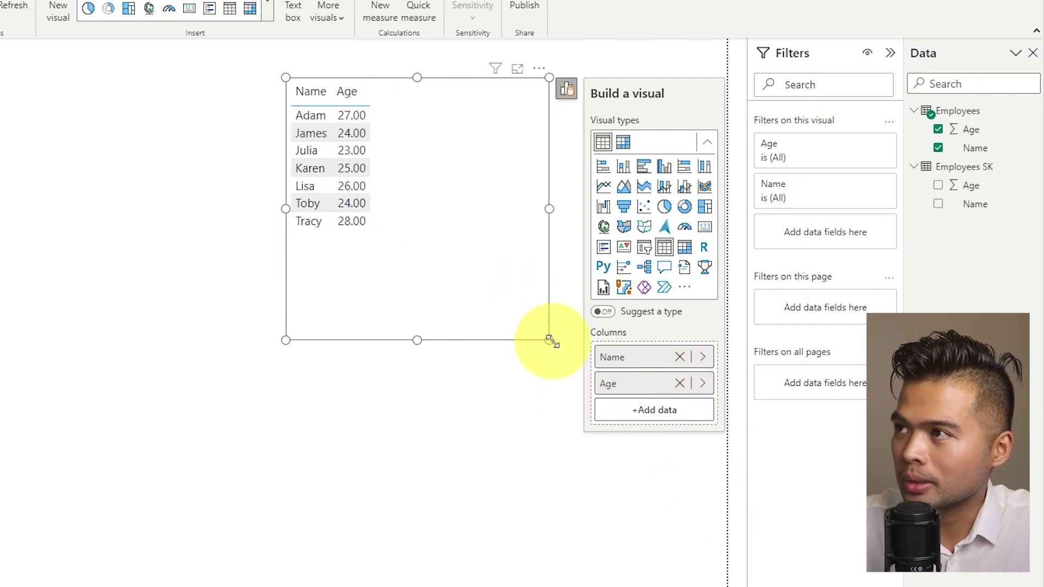
{"action": "left_click_drag", "start_coordinate": [550, 340], "coordinate": [584, 326]}
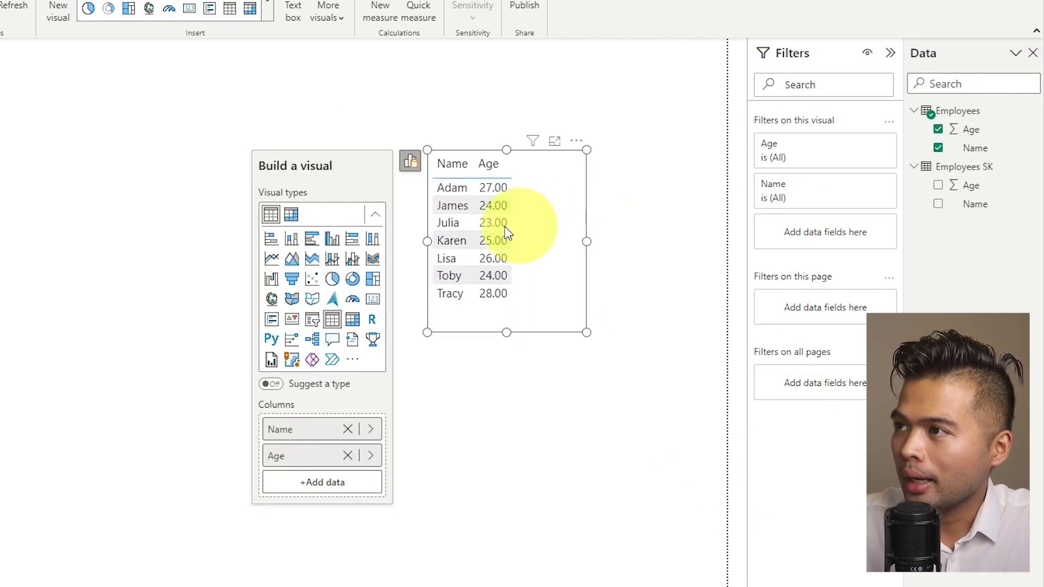
- Make the table a clustered column chart with Age on the Y-axis, and enlarge it
{"action": "left_click", "coordinate": [332, 239]}
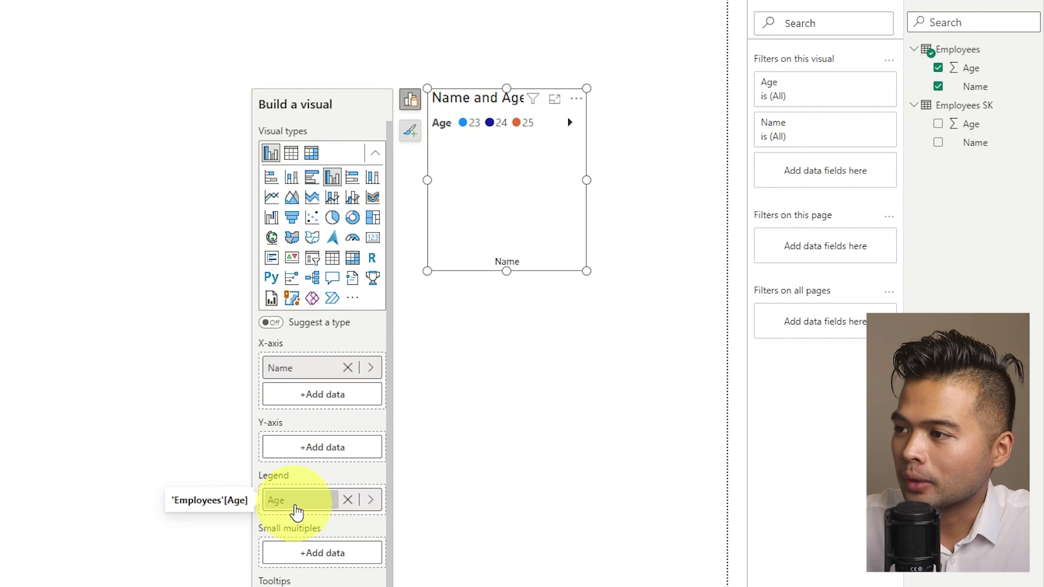
{"action": "left_click_drag", "start_coordinate": [296, 514], "coordinate": [305, 456]}
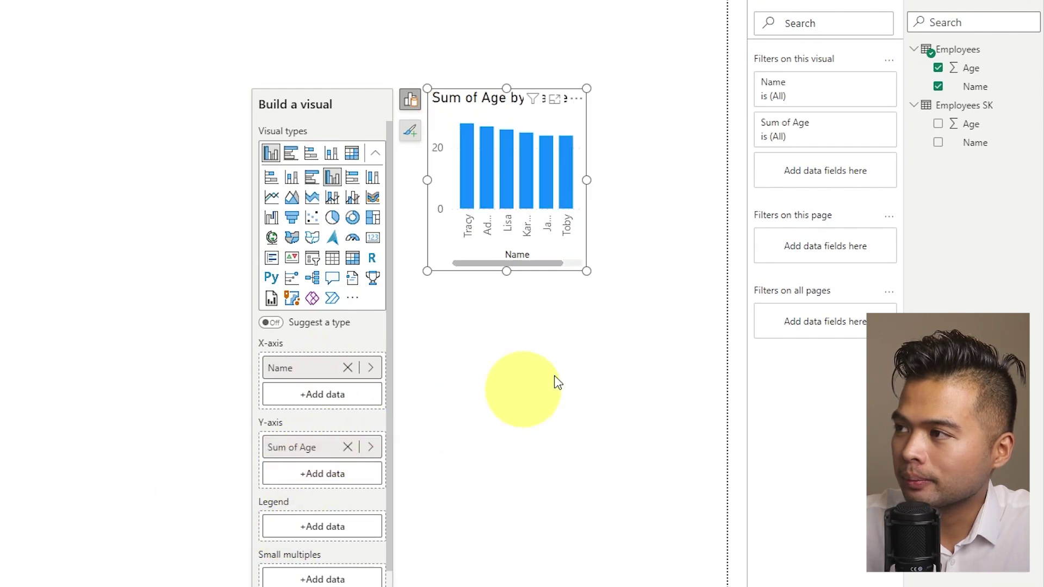
{"action": "left_click_drag", "start_coordinate": [587, 271], "coordinate": [715, 383]}
{"action": "left_click", "coordinate": [556, 146]}
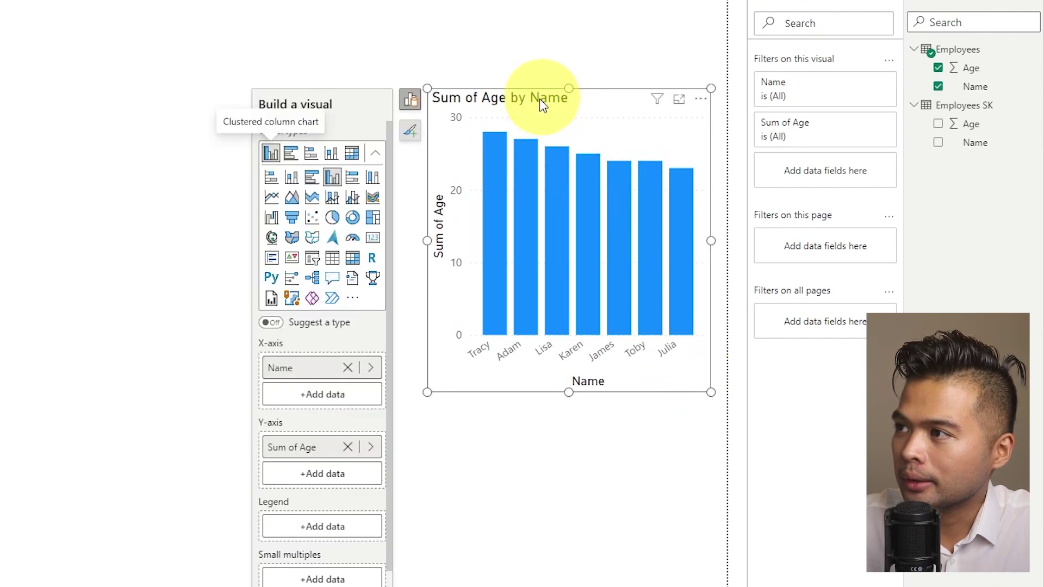
- Turn data labels on and the Y-axis off for the age column chart
{"action": "left_click", "coordinate": [374, 132]}
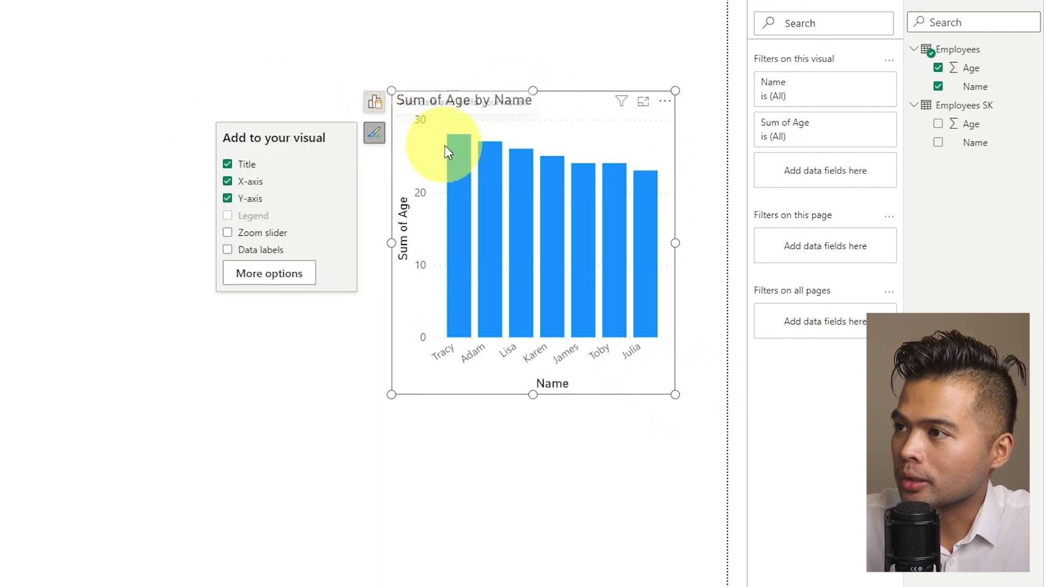
{"action": "left_click", "coordinate": [261, 252]}
{"action": "left_click", "coordinate": [252, 201]}
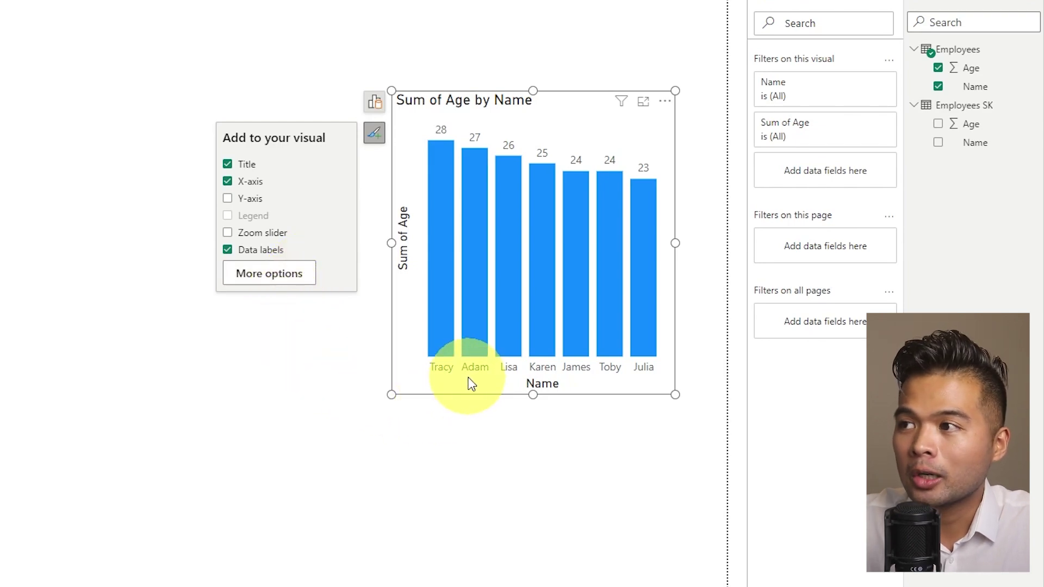
- Add a reference line of type Average line to the age chart
{"action": "left_click", "coordinate": [283, 277]}
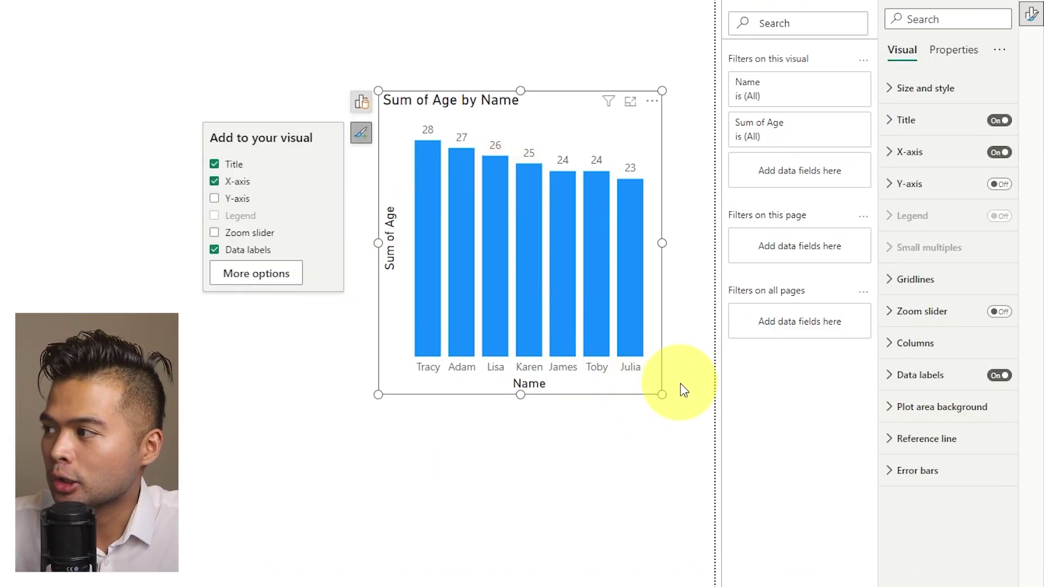
{"action": "left_click", "coordinate": [920, 438]}
{"action": "scroll", "coordinate": [938, 460], "scroll_direction": "down", "scroll_amount": 1}
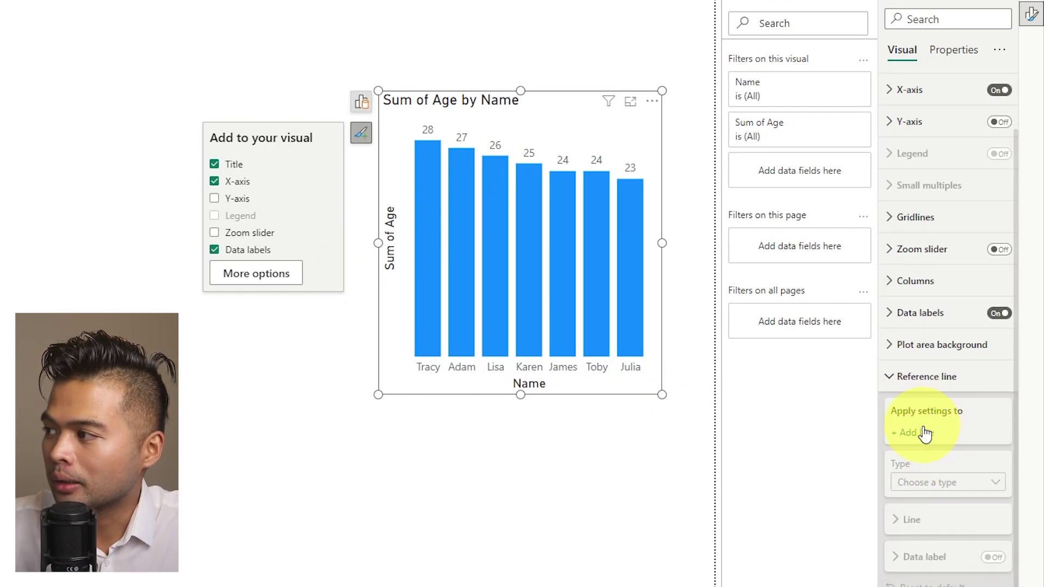
{"action": "left_click", "coordinate": [922, 433]}
{"action": "scroll", "coordinate": [949, 457], "scroll_direction": "down", "scroll_amount": 1}
{"action": "left_click", "coordinate": [944, 482]}
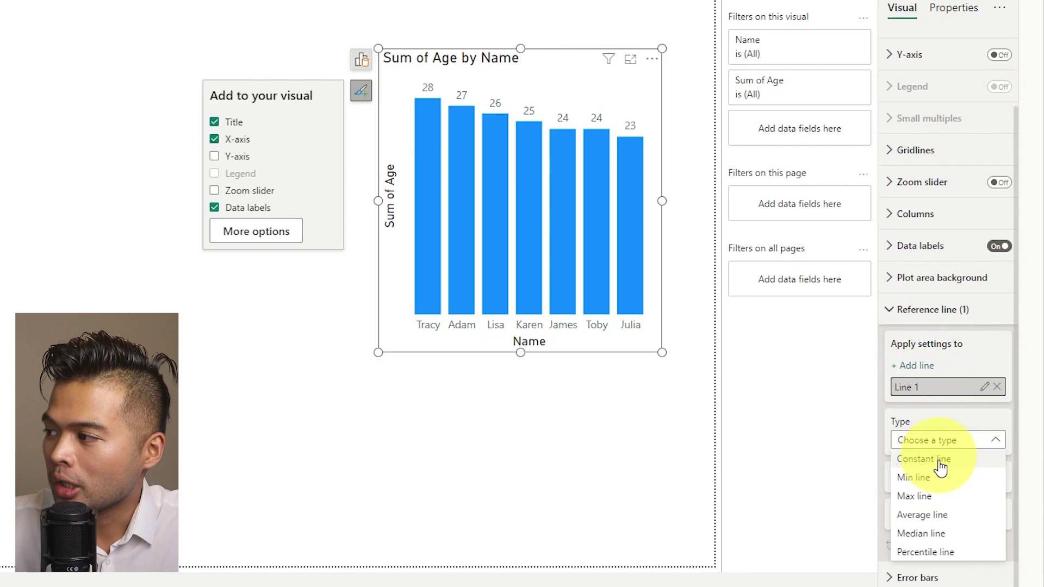
{"action": "left_click", "coordinate": [941, 514]}
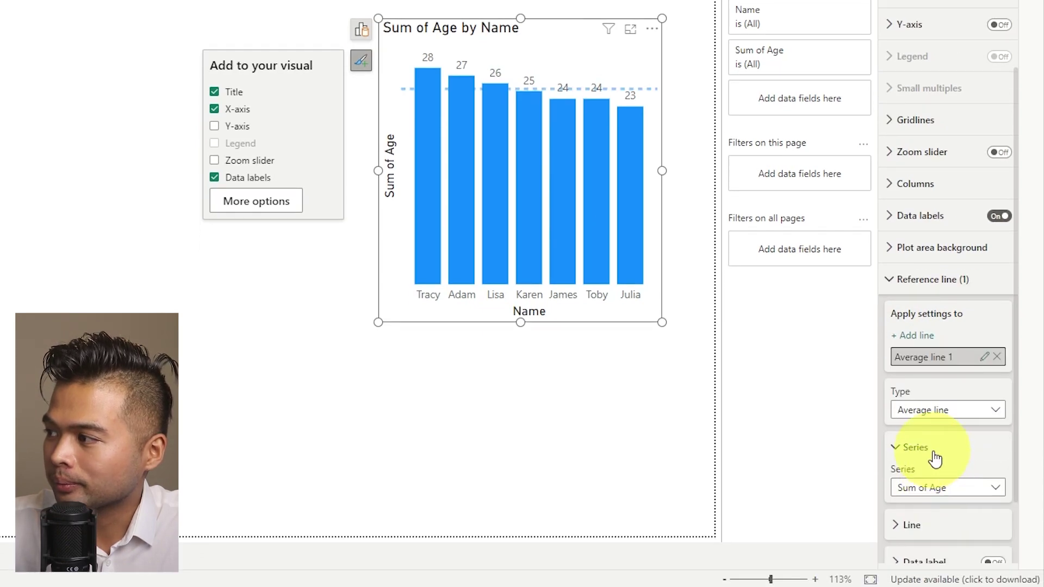
- Show the average line's data label at horizontal position Right, then nudge the chart
{"action": "scroll", "coordinate": [935, 460], "scroll_direction": "down", "scroll_amount": 1}
{"action": "left_click", "coordinate": [992, 485]}
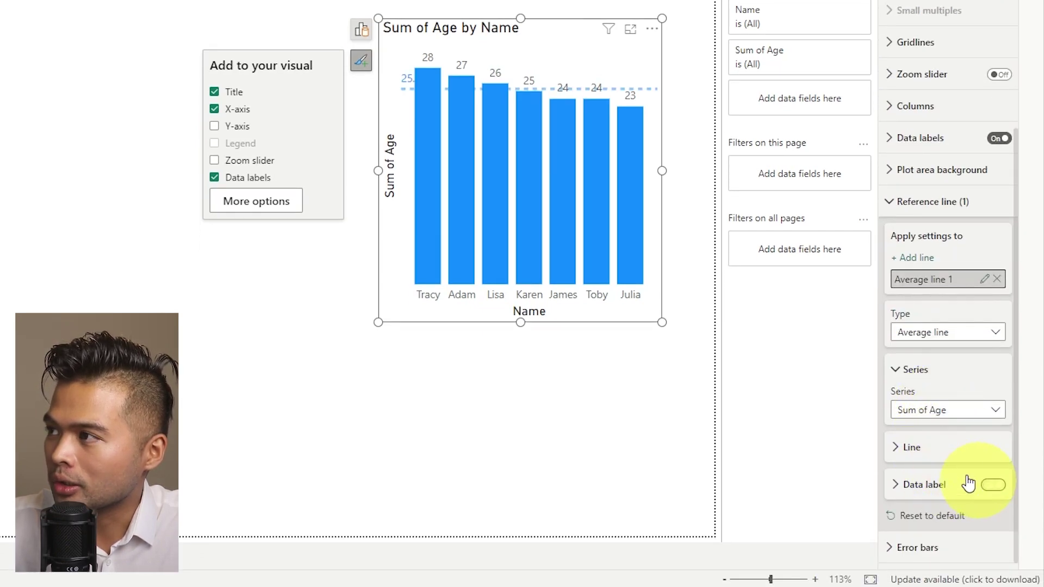
{"action": "left_click", "coordinate": [933, 492]}
{"action": "left_click", "coordinate": [944, 283]}
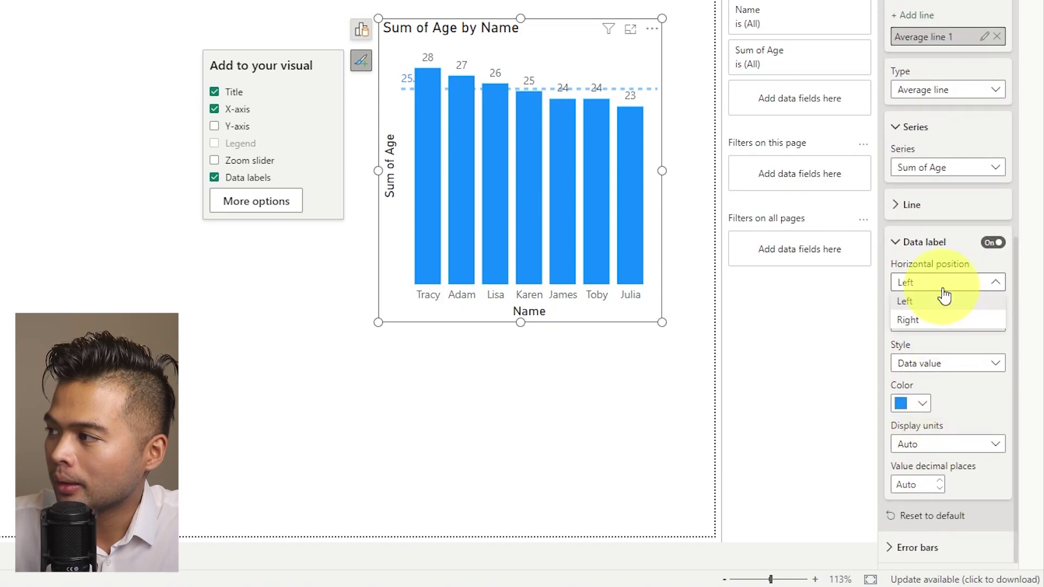
{"action": "left_click", "coordinate": [929, 330]}
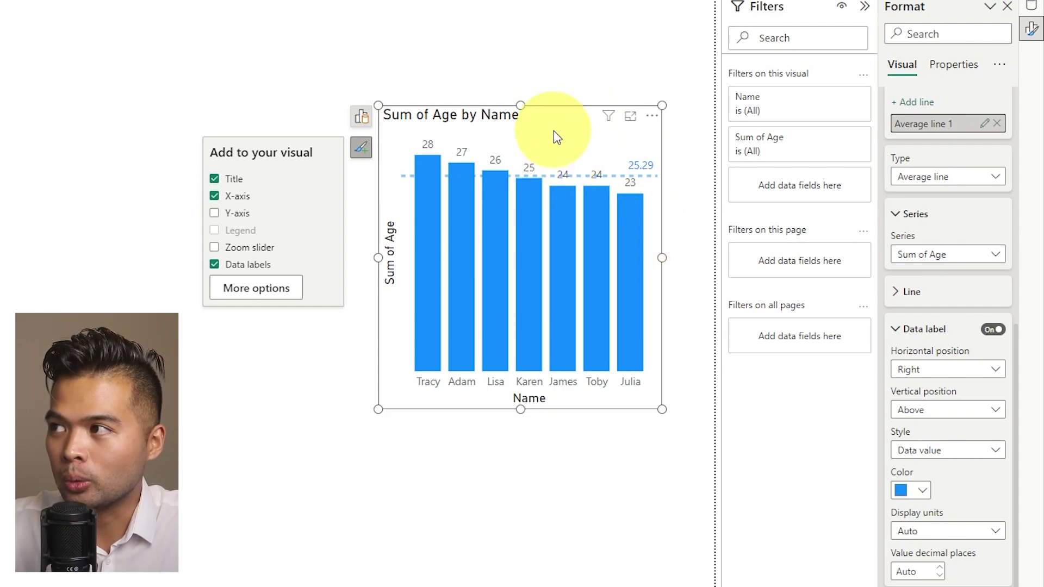
{"action": "left_click_drag", "start_coordinate": [554, 131], "coordinate": [586, 121]}
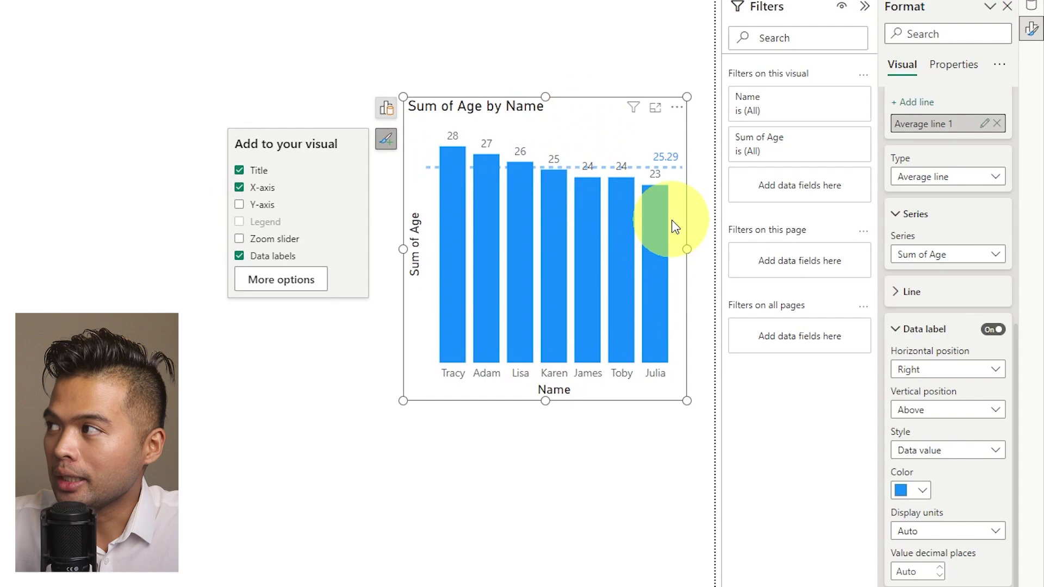
- Create a new Employees measure: Mean = AVERAGE(Employees[Age])
{"action": "left_click", "coordinate": [1032, 7]}
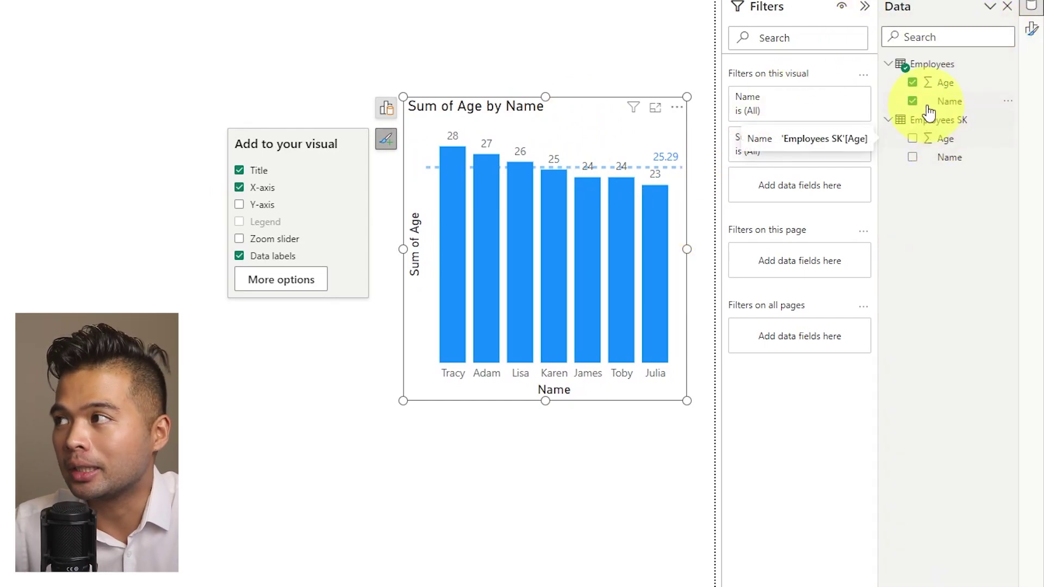
{"action": "right_click", "coordinate": [932, 65]}
{"action": "left_click", "coordinate": [871, 74]}
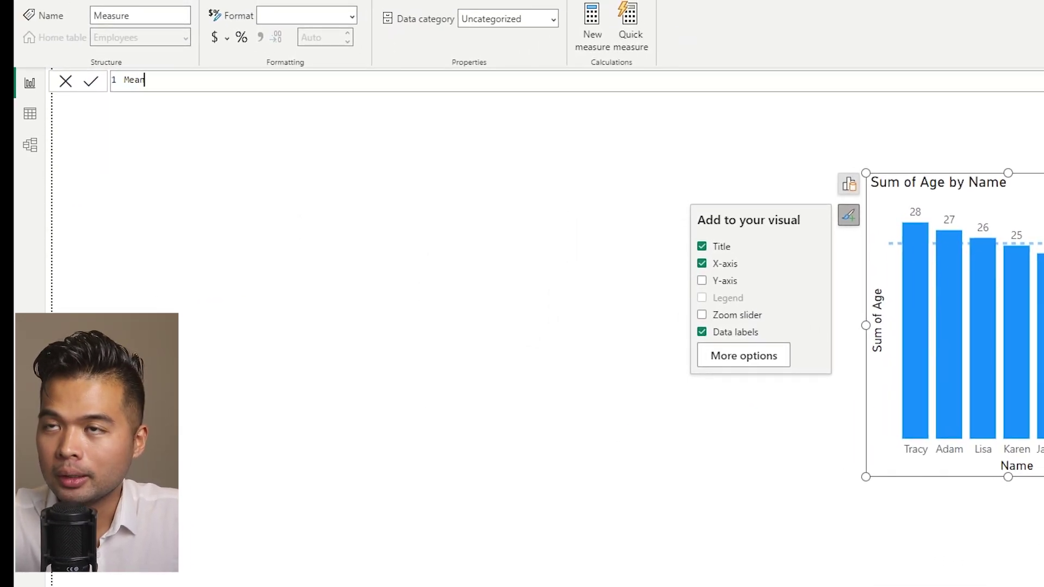
{"action": "type", "text": "Mean = AV"}
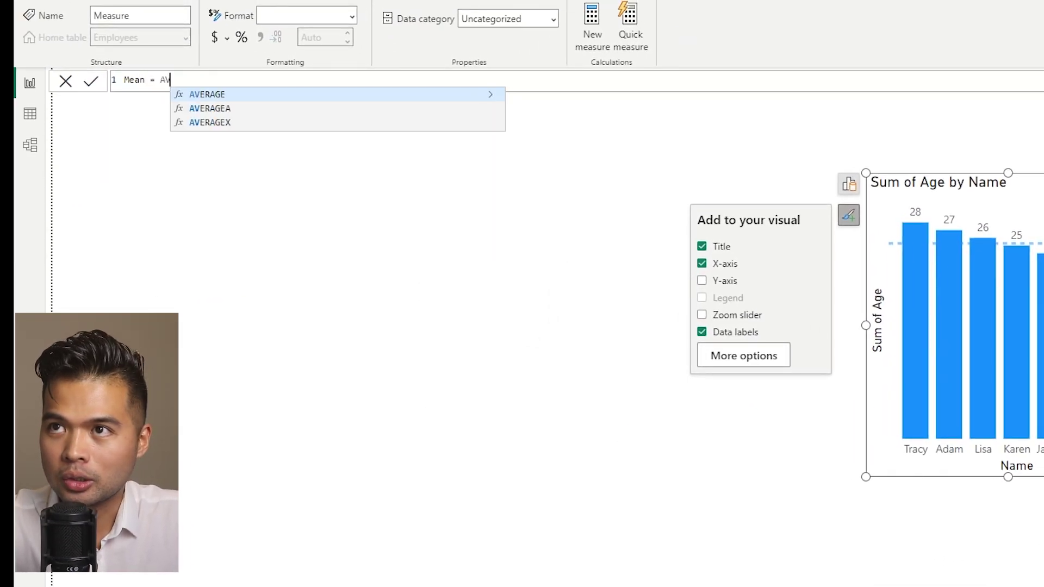
{"action": "type", "text": "ERAGE("}
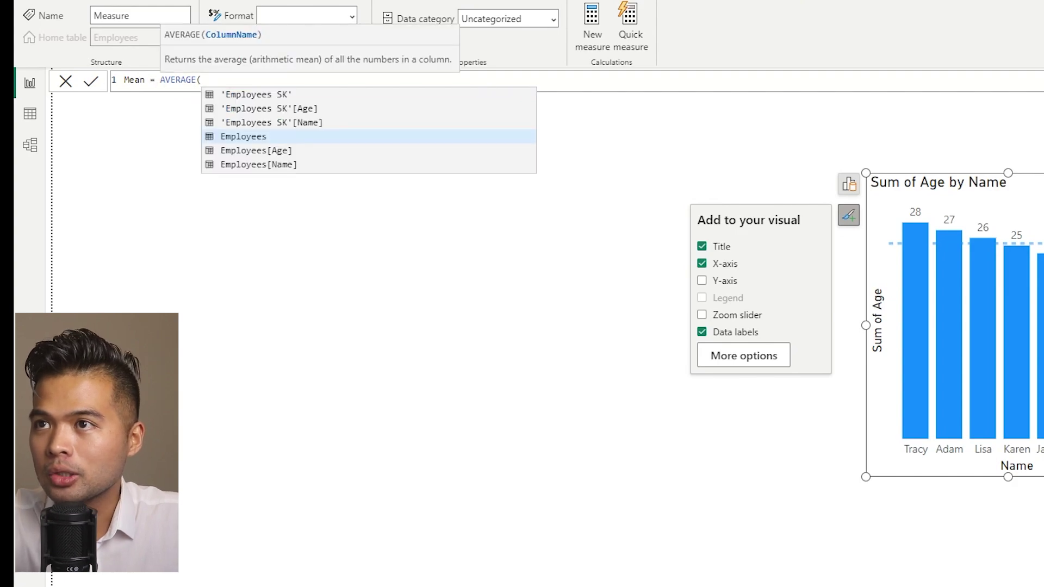
{"action": "key", "text": "Down"}
{"action": "key", "text": "Tab"}
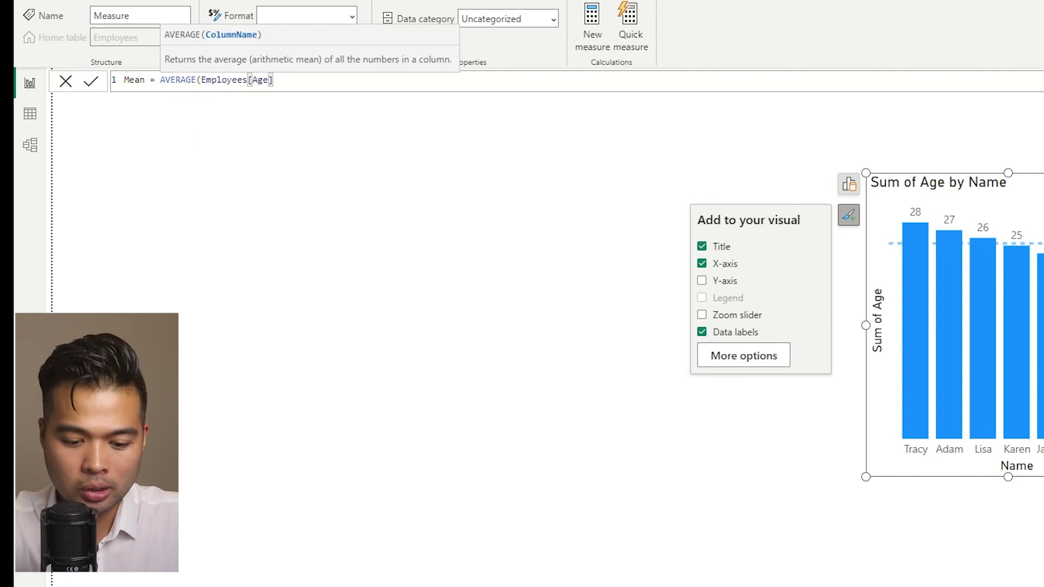
{"action": "type", "text": ")"}
{"action": "key", "text": "Return"}
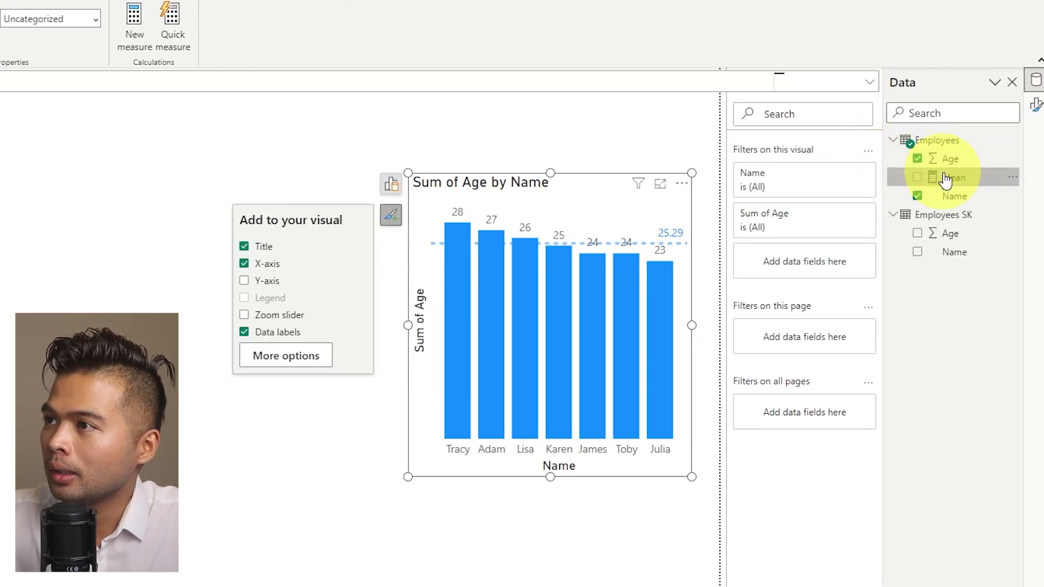
- Place Mean on the canvas as a card reading 25.29 and reposition the age chart
{"action": "left_click_drag", "start_coordinate": [946, 178], "coordinate": [180, 168]}
{"action": "left_click", "coordinate": [514, 168]}
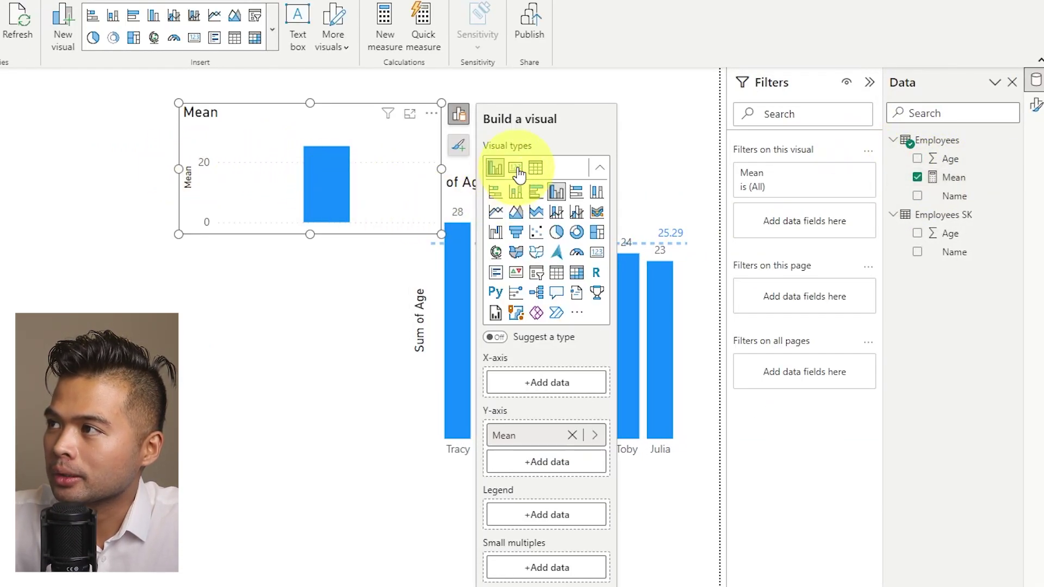
{"action": "left_click_drag", "start_coordinate": [375, 155], "coordinate": [270, 210]}
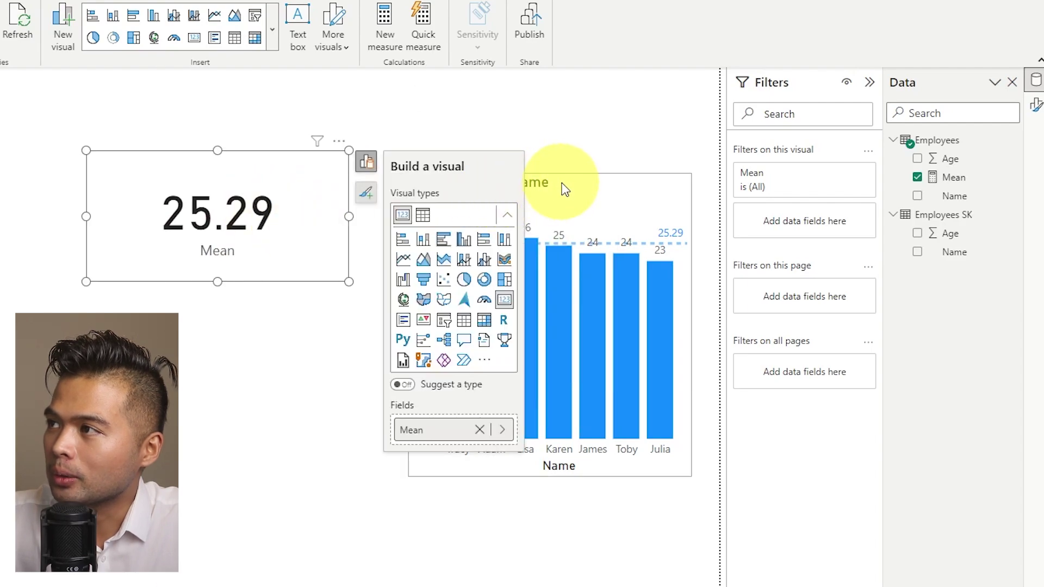
{"action": "left_click_drag", "start_coordinate": [563, 185], "coordinate": [548, 130]}
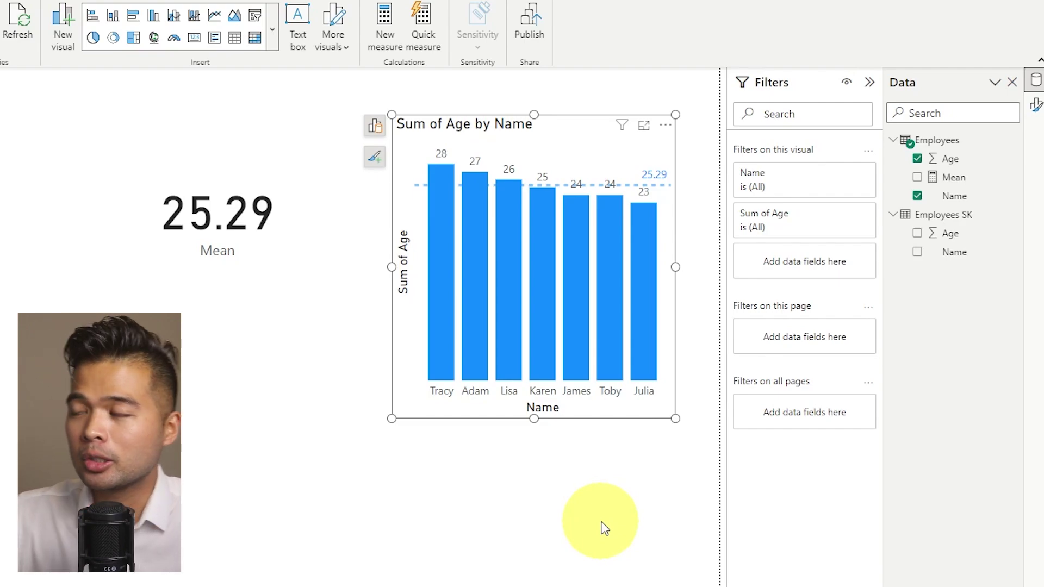
- Shorten the upper chart and add an Employees SK Name/Age column chart below it
{"action": "left_click_drag", "start_coordinate": [534, 419], "coordinate": [534, 368]}
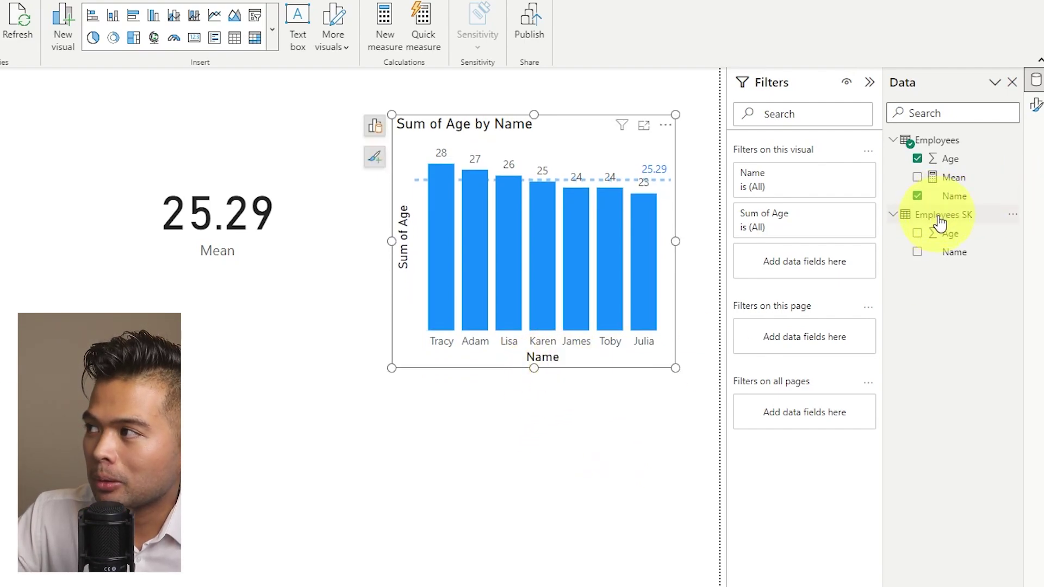
{"action": "left_click_drag", "start_coordinate": [949, 252], "coordinate": [468, 498]}
{"action": "left_click_drag", "start_coordinate": [949, 233], "coordinate": [568, 478]}
{"action": "left_click", "coordinate": [296, 465]}
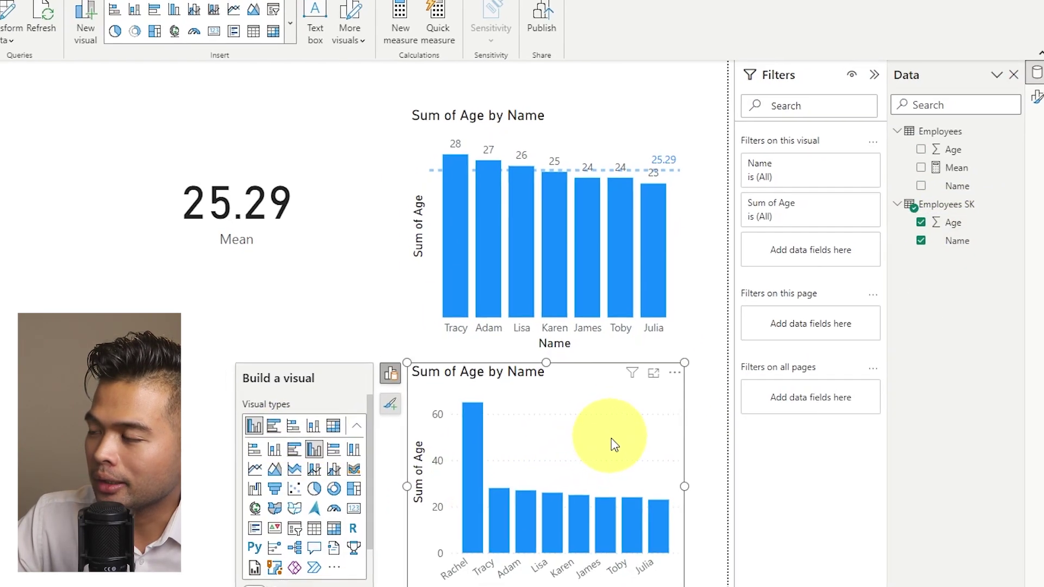
- Enlarge and widen the lower chart, and turn off its Y-axis
{"action": "left_click_drag", "start_coordinate": [551, 586], "coordinate": [551, 586]}
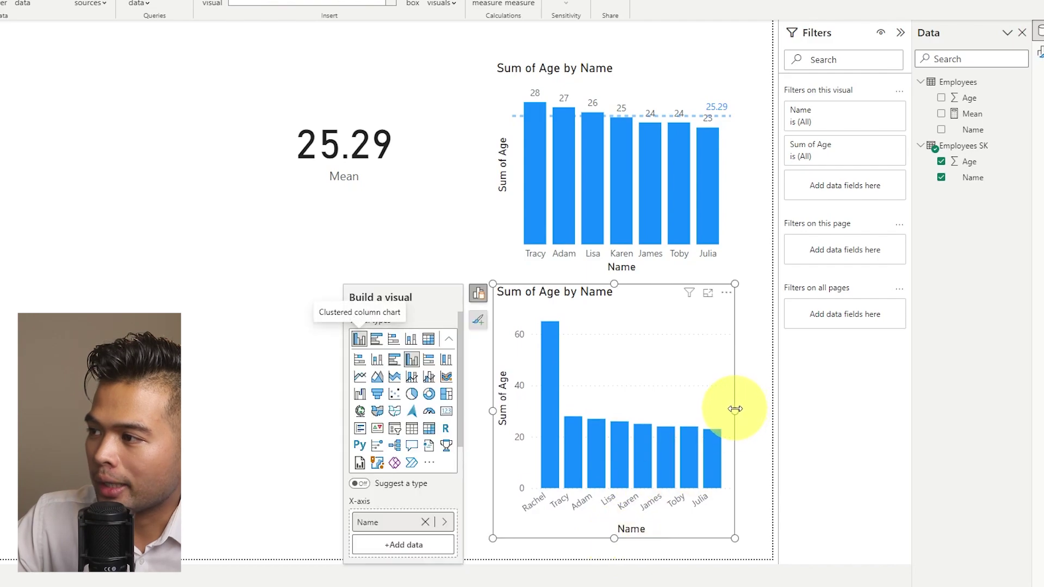
{"action": "left_click_drag", "start_coordinate": [734, 409], "coordinate": [745, 410]}
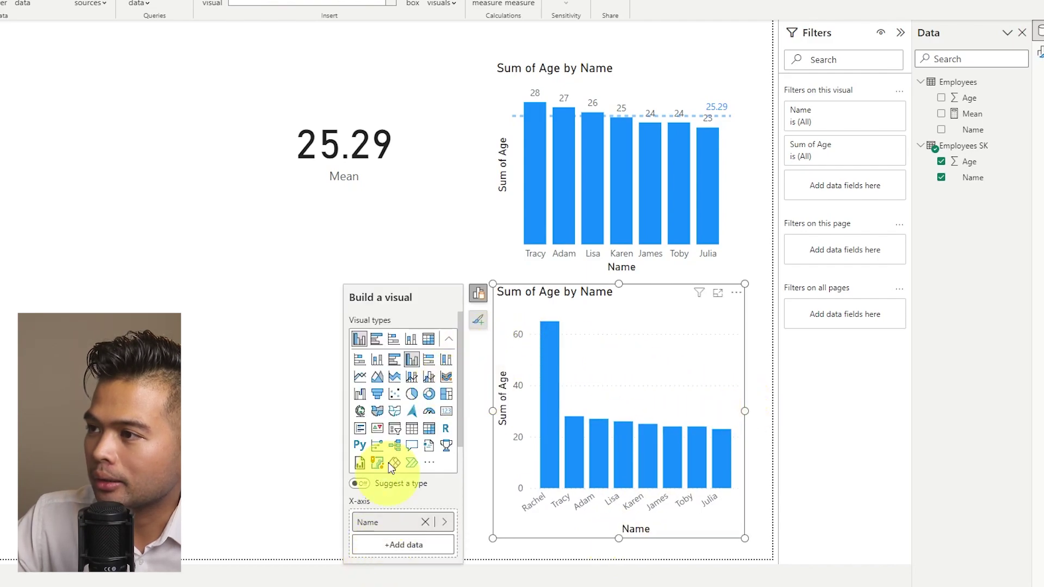
{"action": "left_click", "coordinate": [478, 320]}
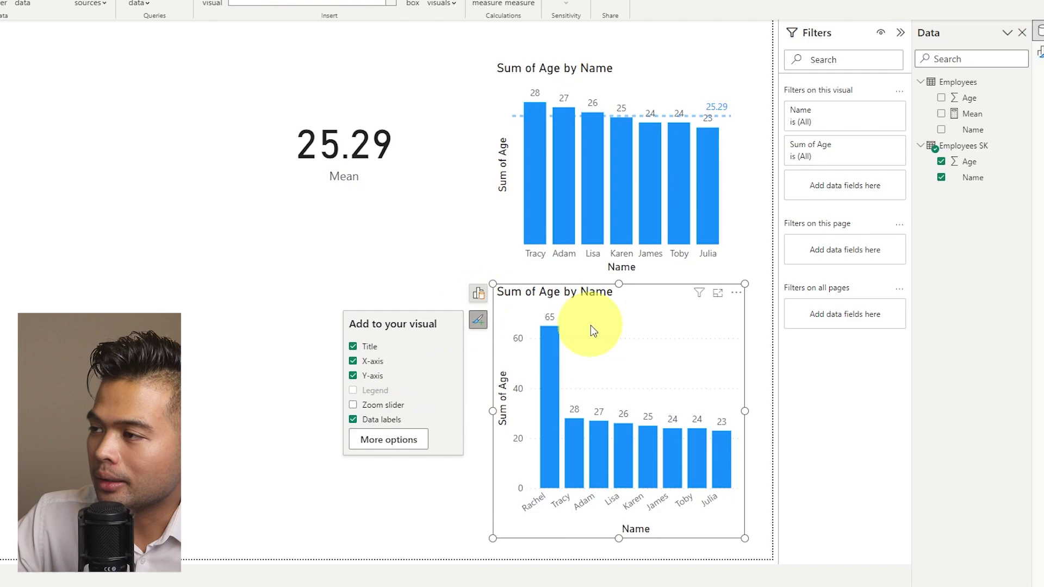
{"action": "left_click", "coordinate": [377, 380]}
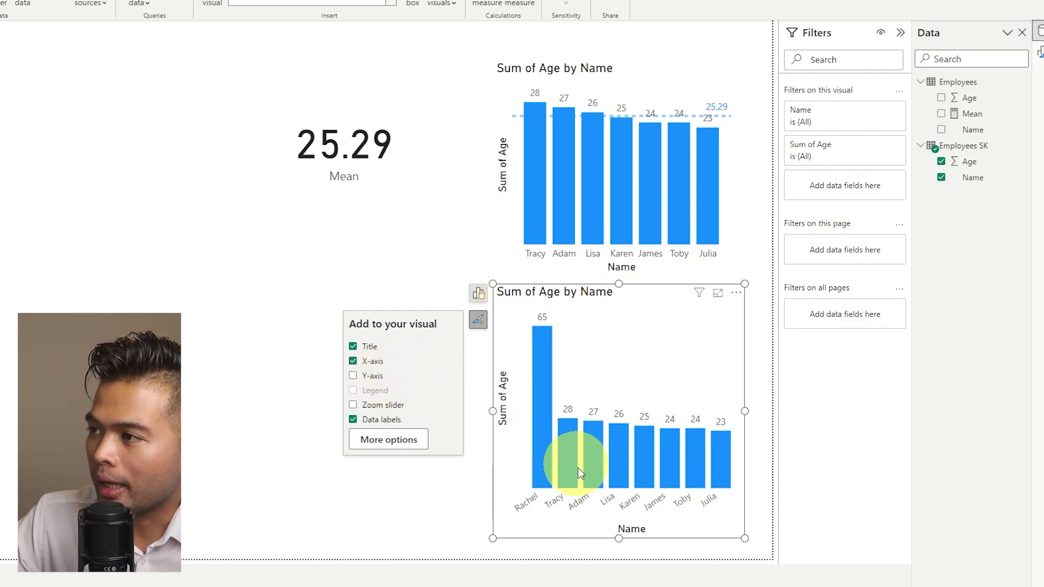
- Add an Average line reference line to the lower age chart
{"action": "left_click", "coordinate": [411, 441]}
{"action": "left_click", "coordinate": [934, 82]}
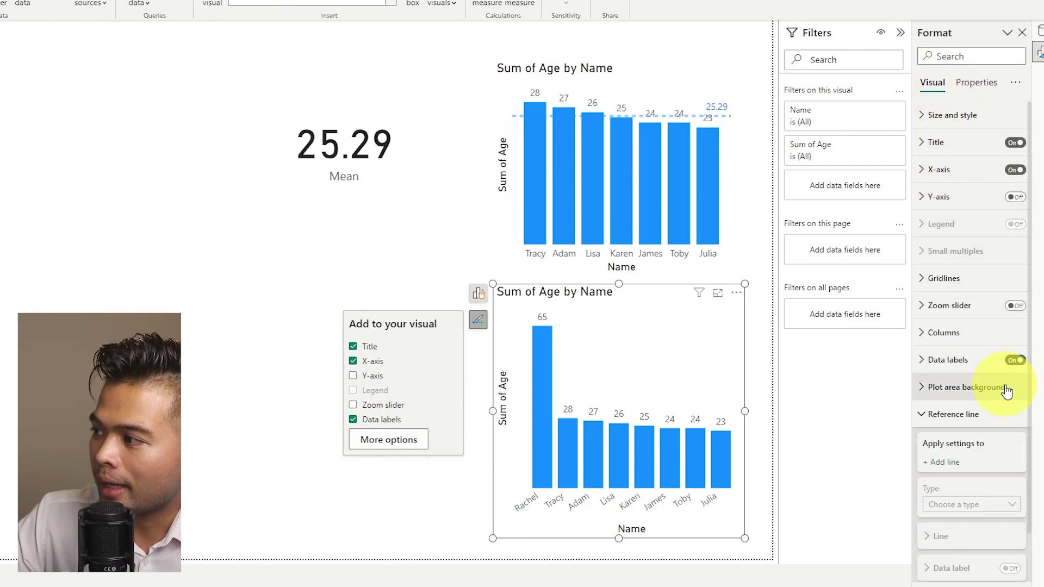
{"action": "scroll", "coordinate": [1006, 390], "scroll_direction": "down", "scroll_amount": 1}
{"action": "left_click", "coordinate": [946, 409]}
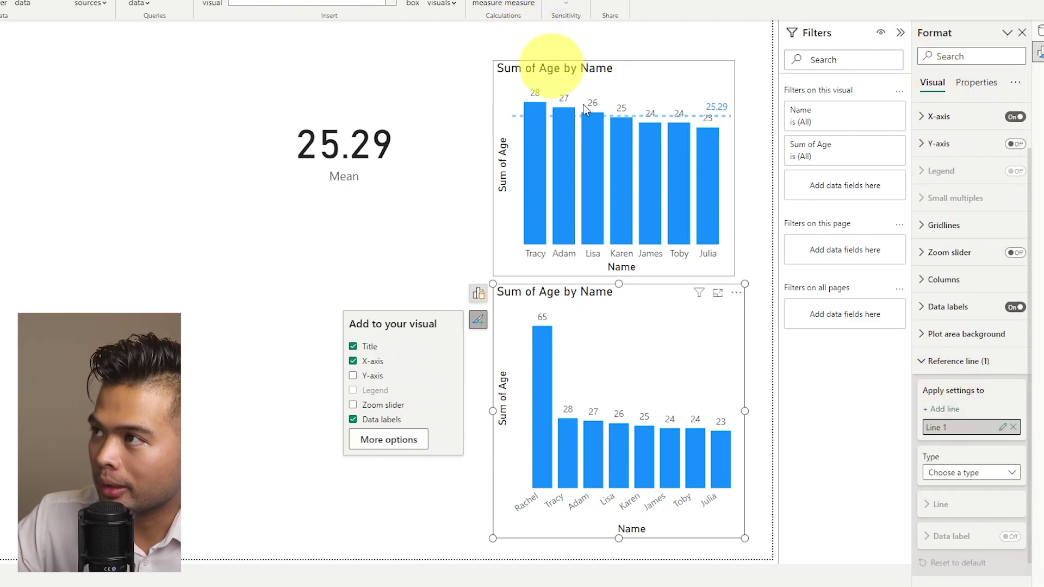
{"action": "left_click", "coordinate": [985, 474]}
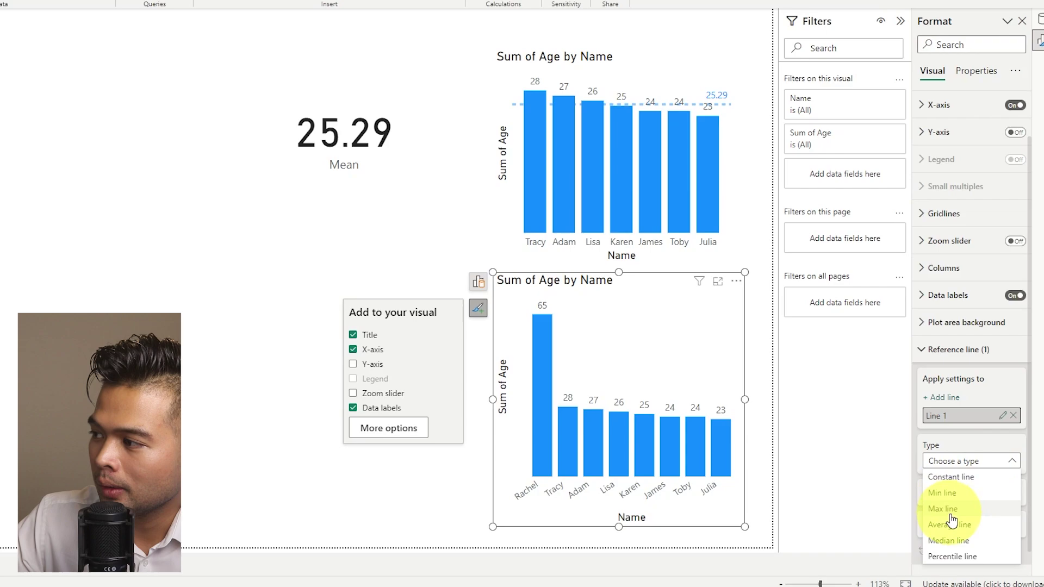
{"action": "left_click", "coordinate": [951, 524]}
- Turn on the average line's data label, placed at horizontal position Right
{"action": "scroll", "coordinate": [973, 500], "scroll_direction": "down", "scroll_amount": 2}
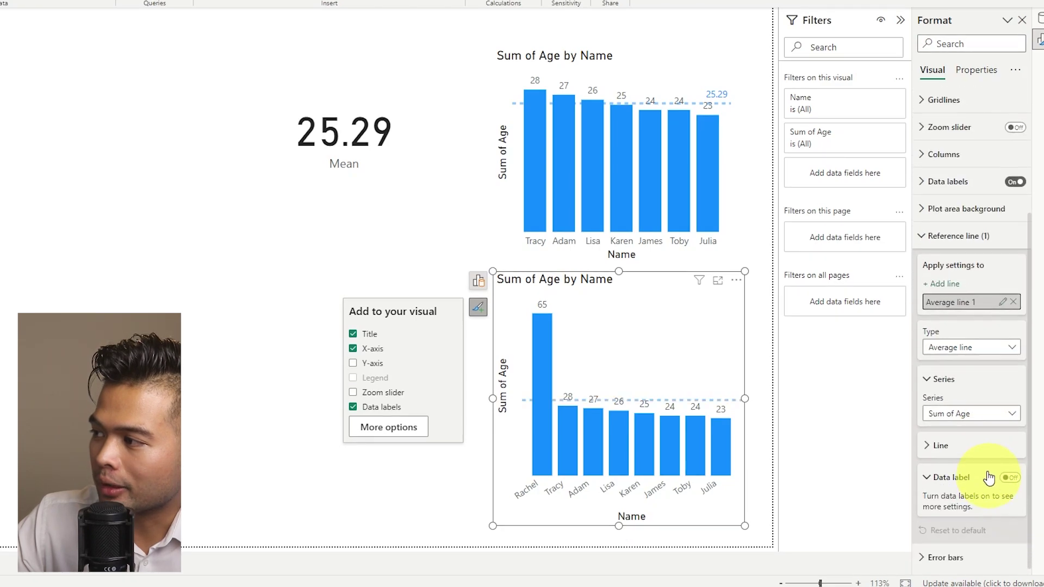
{"action": "left_click", "coordinate": [955, 495]}
{"action": "left_click", "coordinate": [953, 477]}
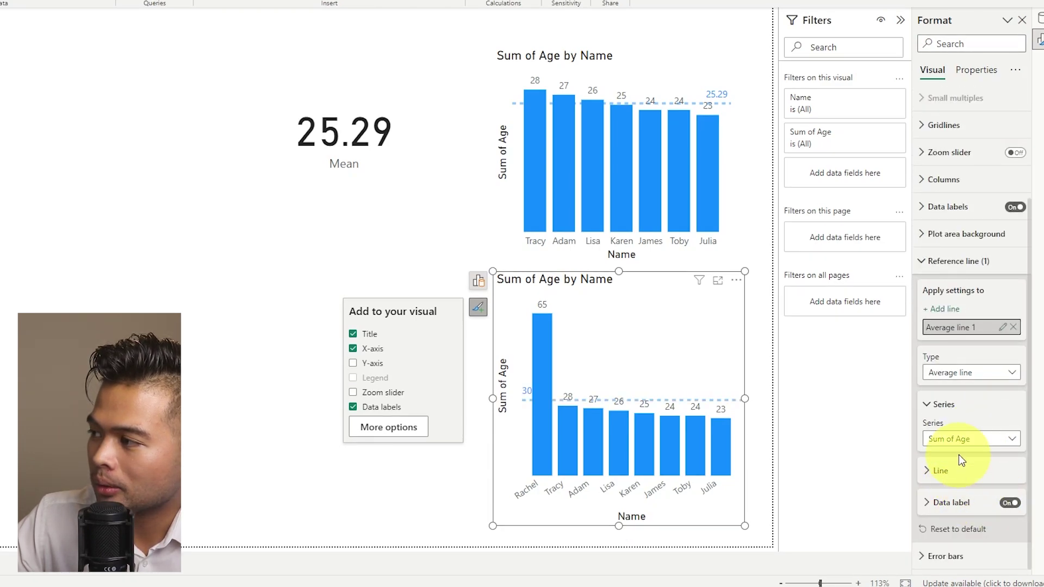
{"action": "left_click", "coordinate": [960, 460]}
{"action": "scroll", "coordinate": [968, 466], "scroll_direction": "down", "scroll_amount": 3}
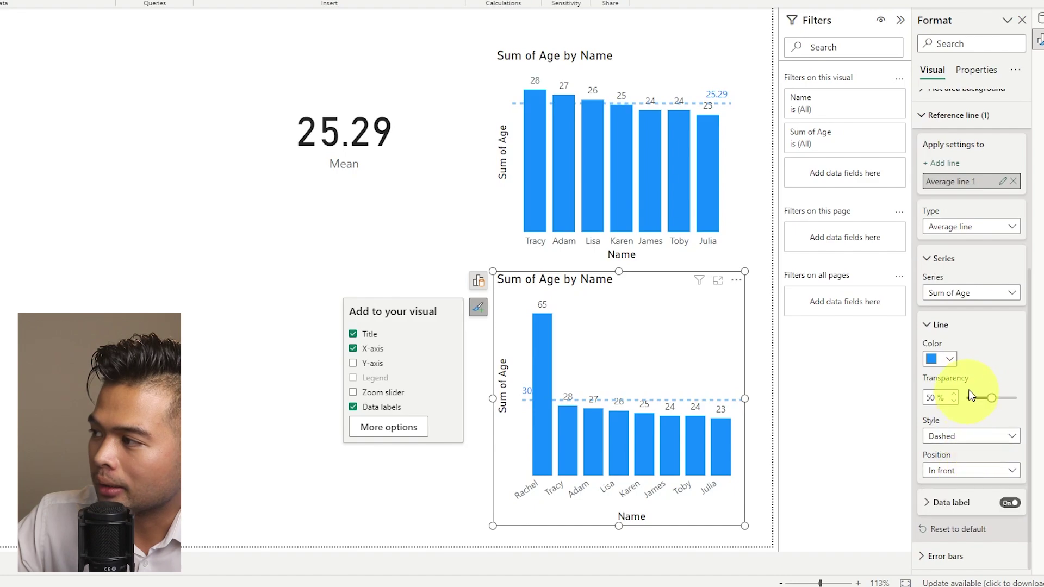
{"action": "left_click", "coordinate": [960, 501]}
{"action": "left_click", "coordinate": [965, 331]}
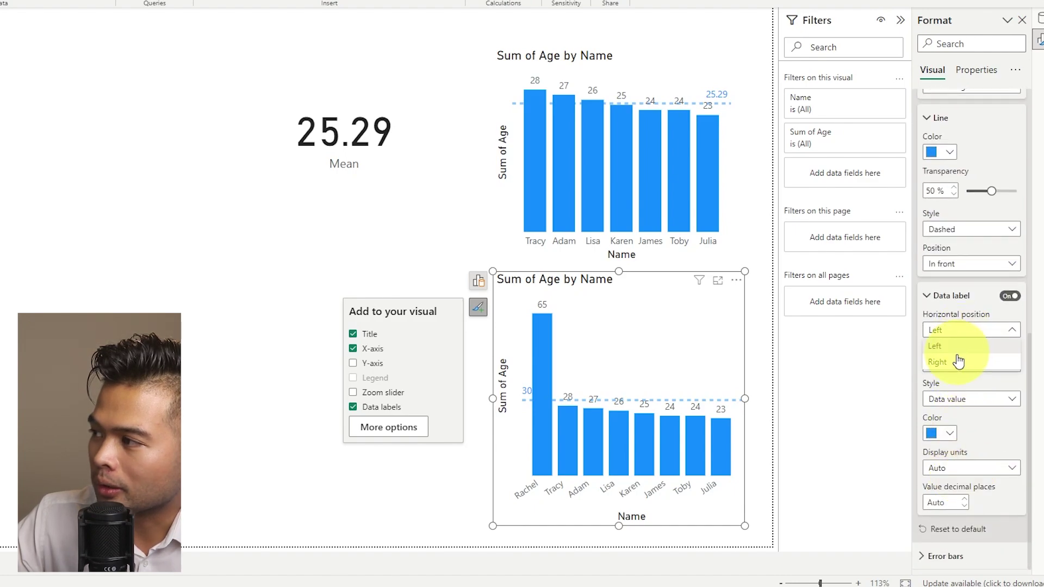
{"action": "left_click", "coordinate": [958, 361]}
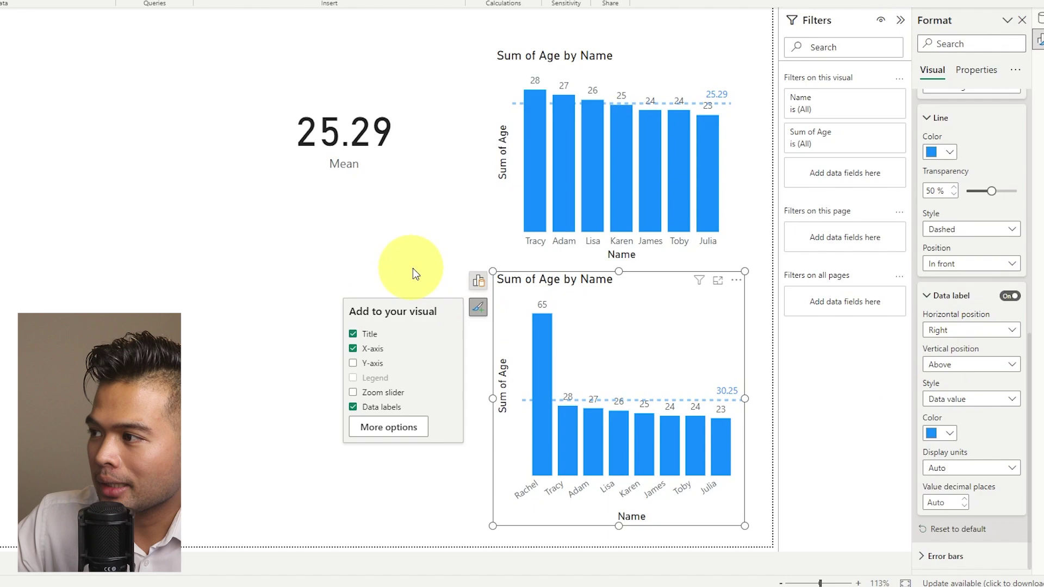
{"action": "left_click", "coordinate": [361, 276]}
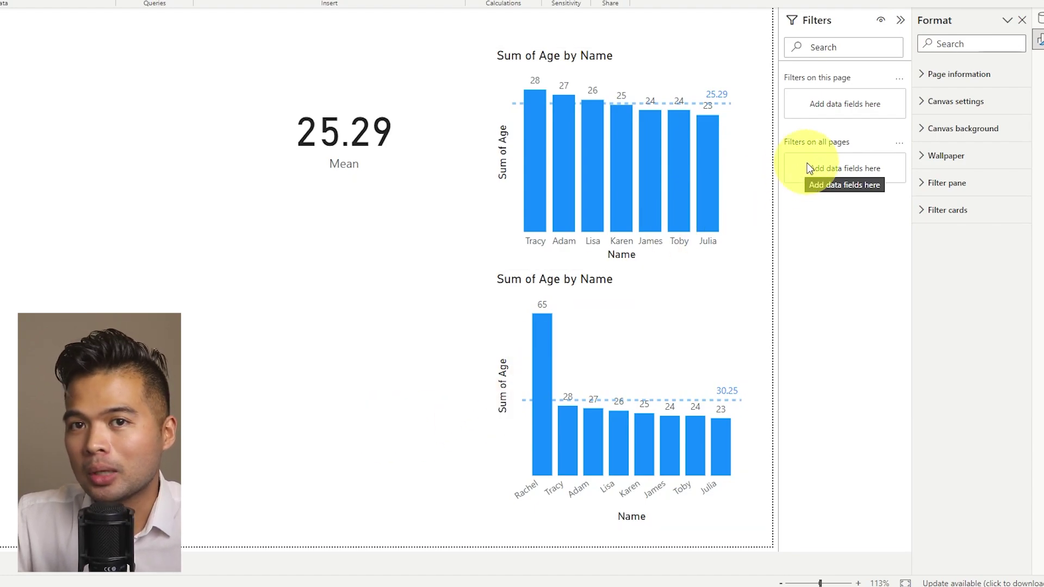
- Switch to the Data pane listing Employees and Employees SK fields
{"action": "left_click", "coordinate": [1038, 19]}
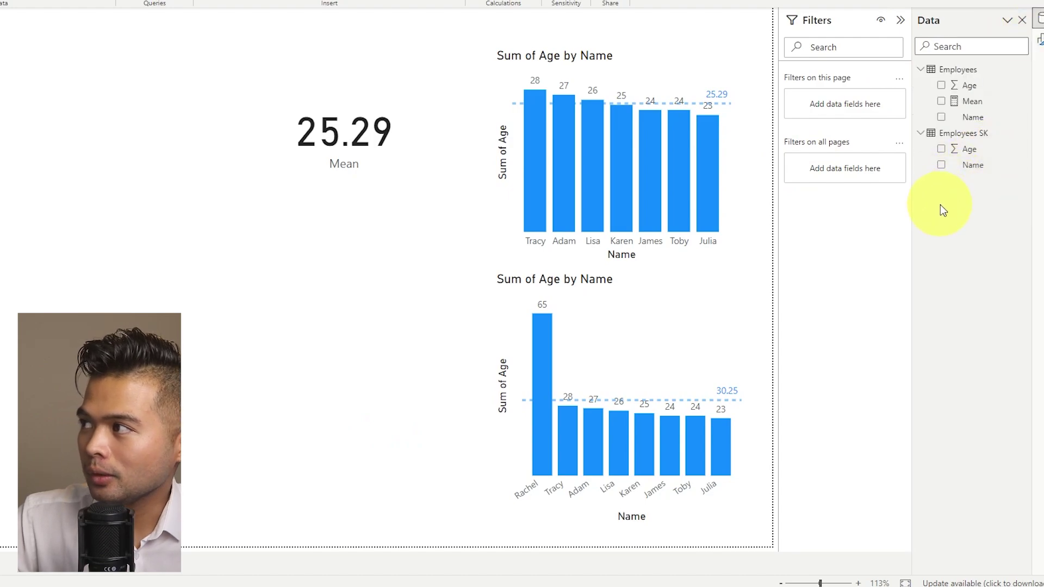
- Create Median = MEDIAN('Employees SK'[Age]) and display it as a card reading 25.50
{"action": "right_click", "coordinate": [940, 136]}
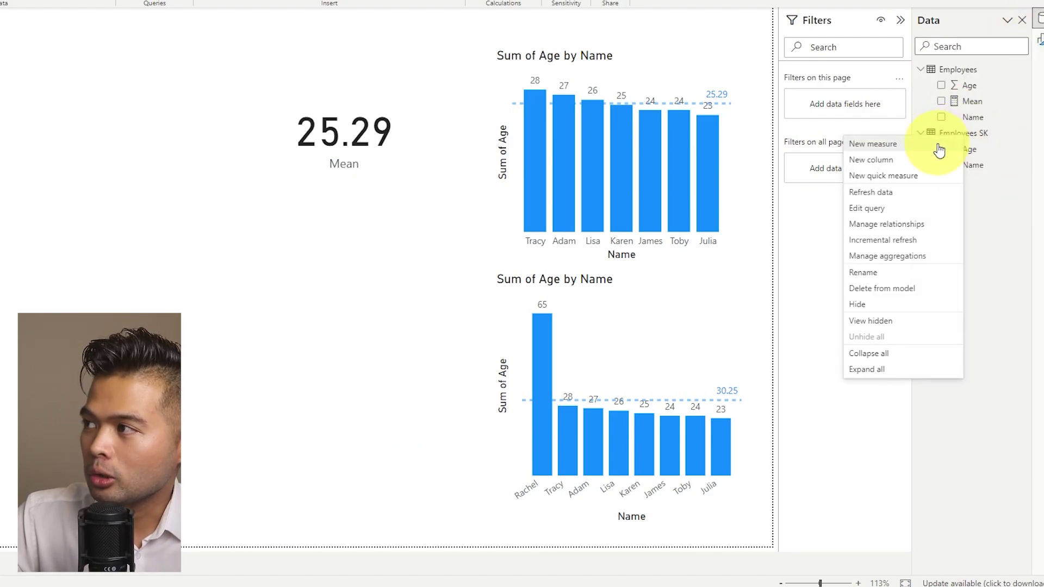
{"action": "left_click", "coordinate": [940, 146]}
{"action": "type", "text": "Median"}
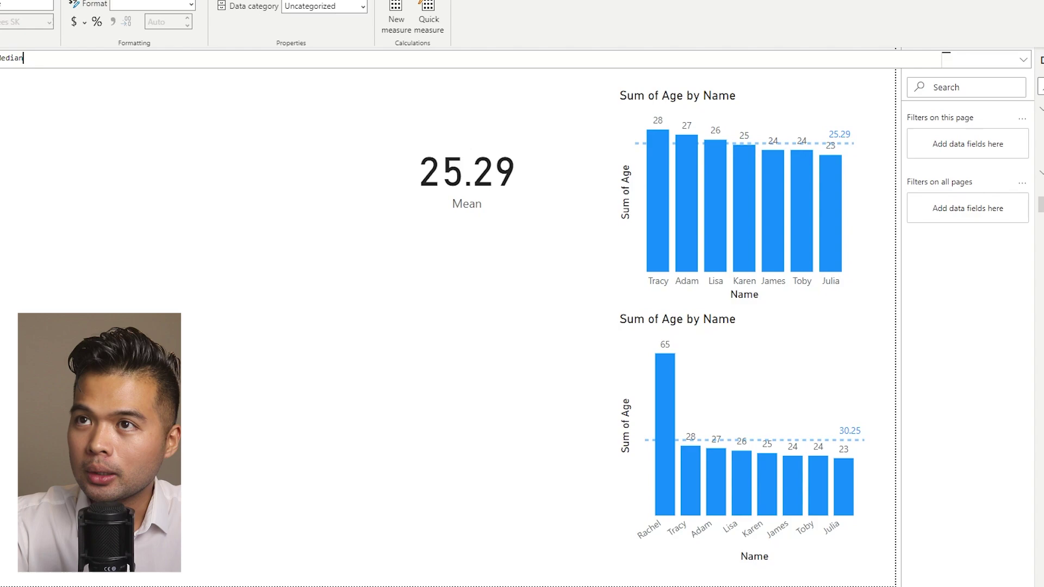
{"action": "type", "text": " = MEDIAN"}
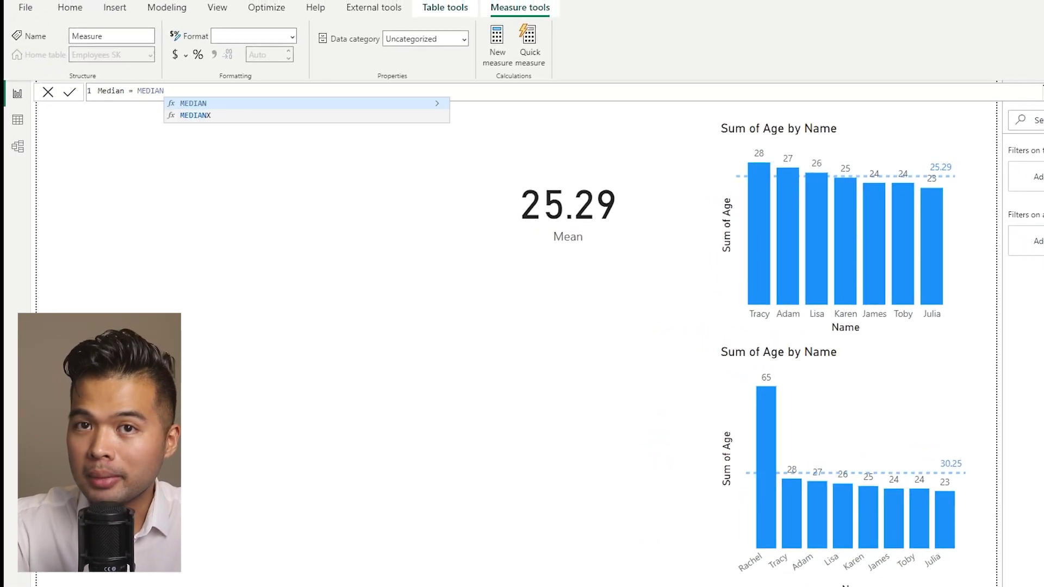
{"action": "type", "text": "("}
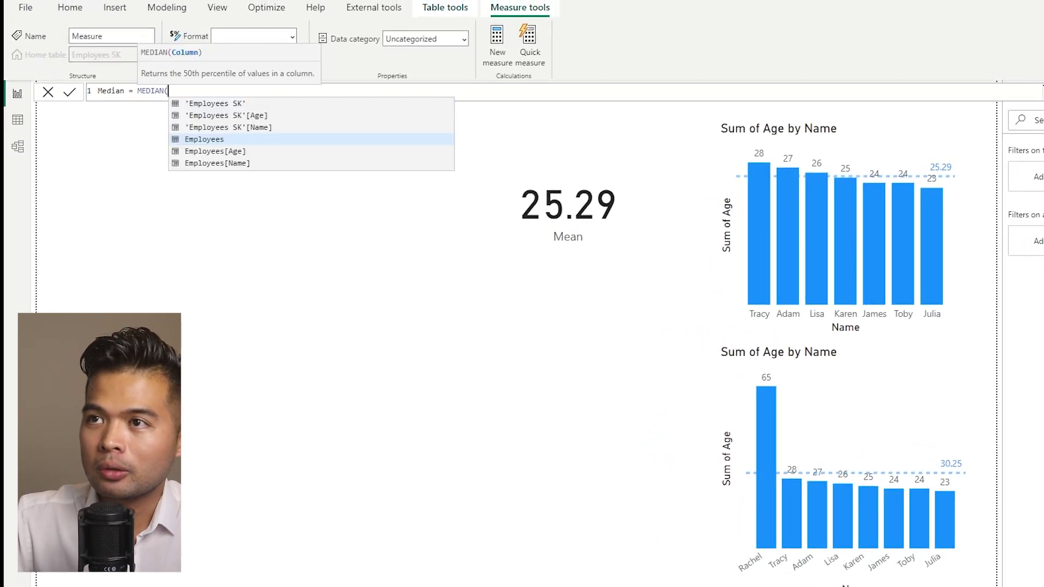
{"action": "key", "text": "Down"}
{"action": "key", "text": "Up"}
{"action": "key", "text": "Up"}
{"action": "key", "text": "Up"}
{"action": "key", "text": "Tab"}
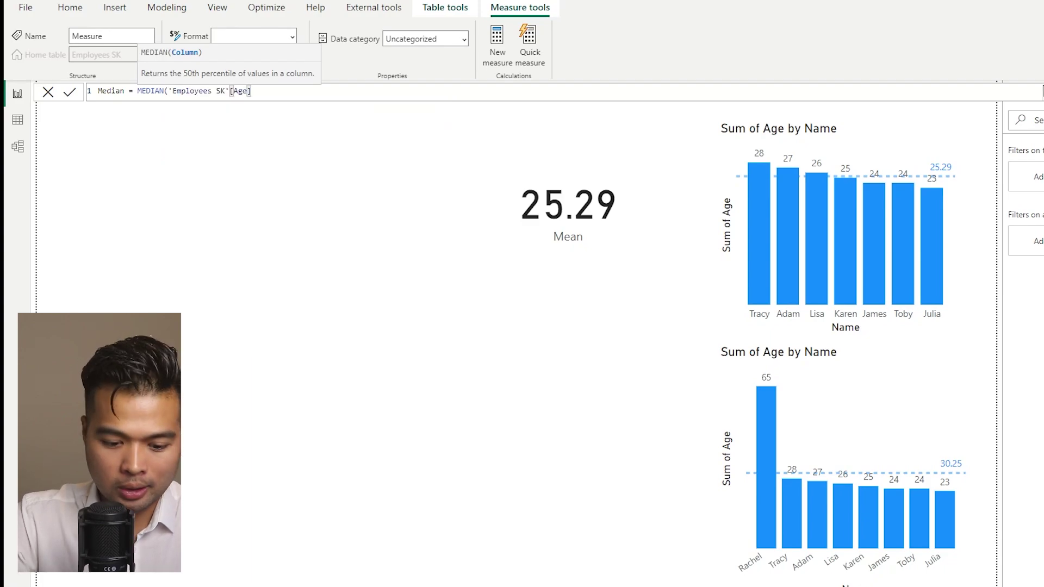
{"action": "type", "text": ")"}
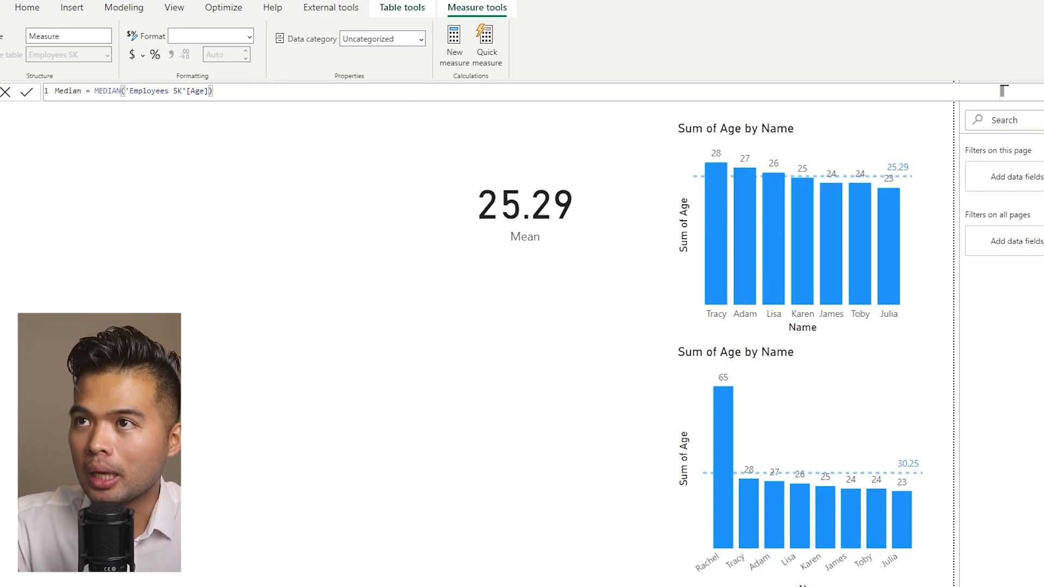
{"action": "key", "text": "Return"}
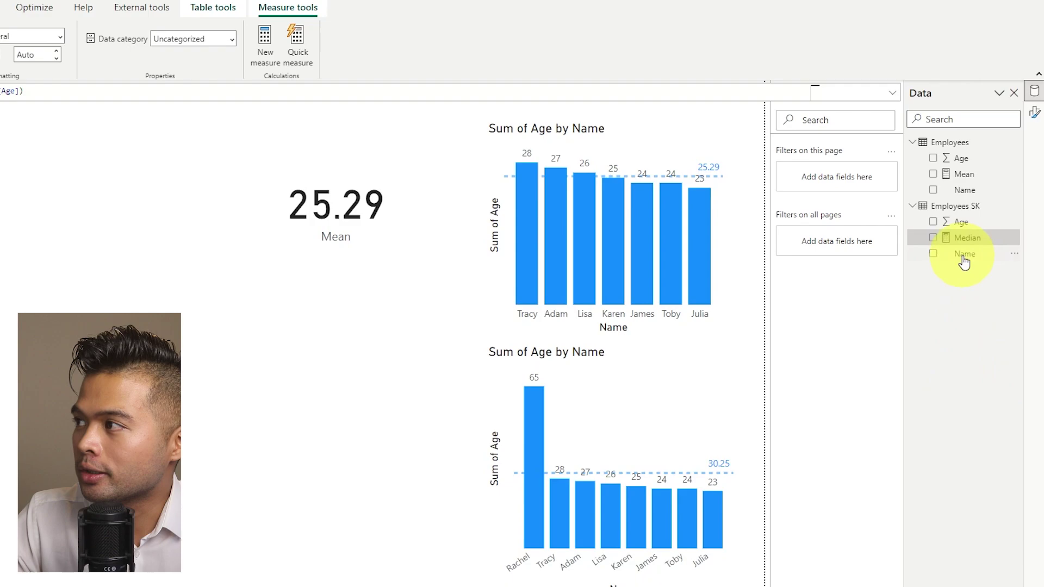
{"action": "left_click_drag", "start_coordinate": [960, 240], "coordinate": [337, 419]}
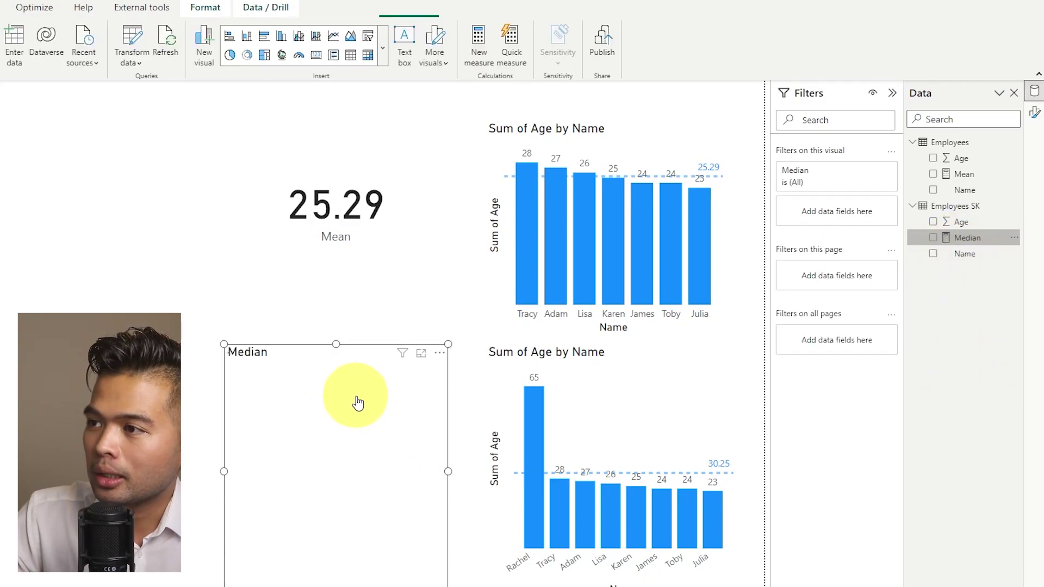
{"action": "left_click", "coordinate": [514, 402]}
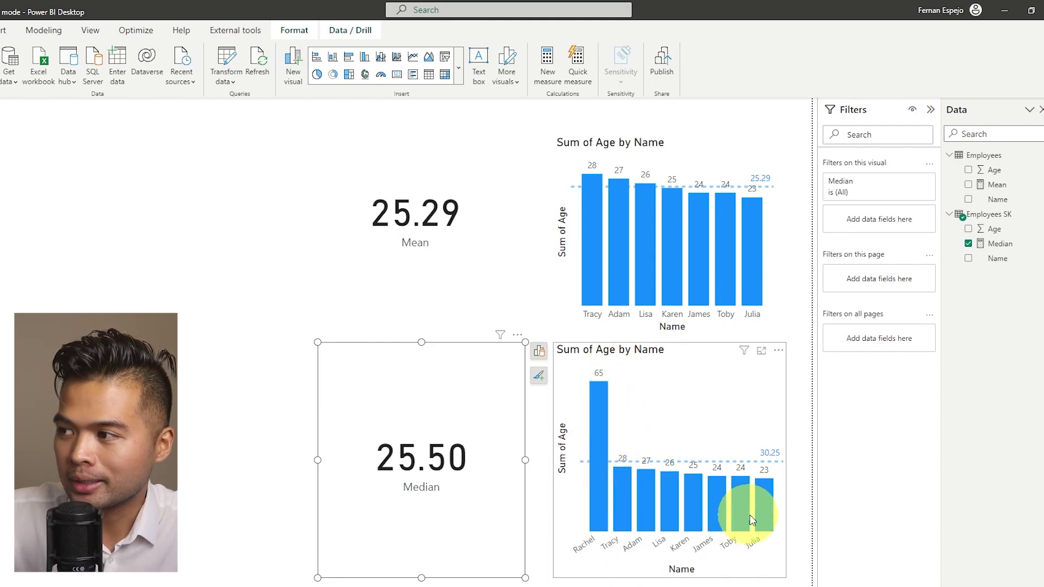
{"action": "mouse_move", "coordinate": [759, 516]}
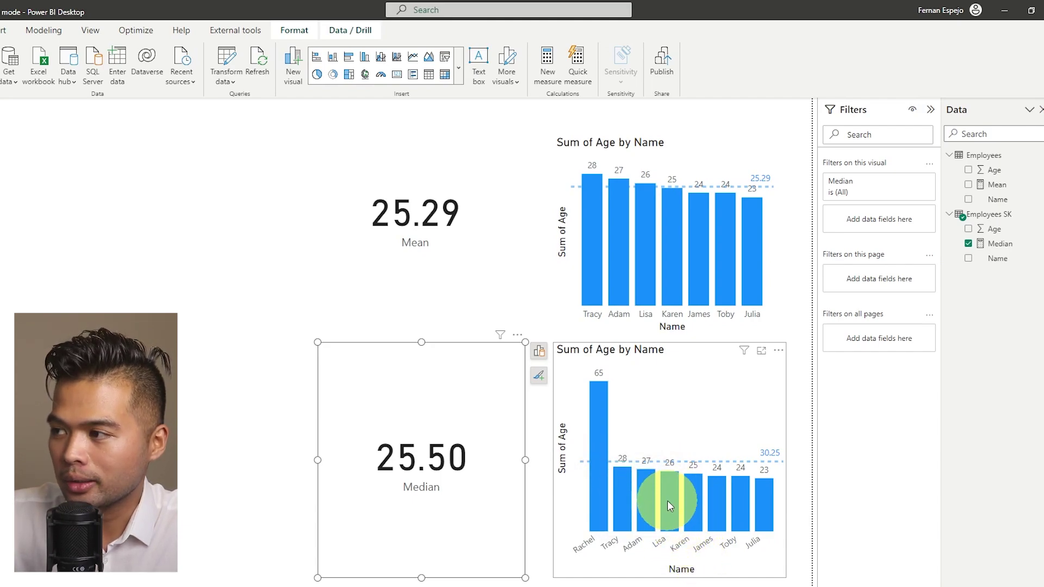
{"action": "mouse_move", "coordinate": [694, 496]}
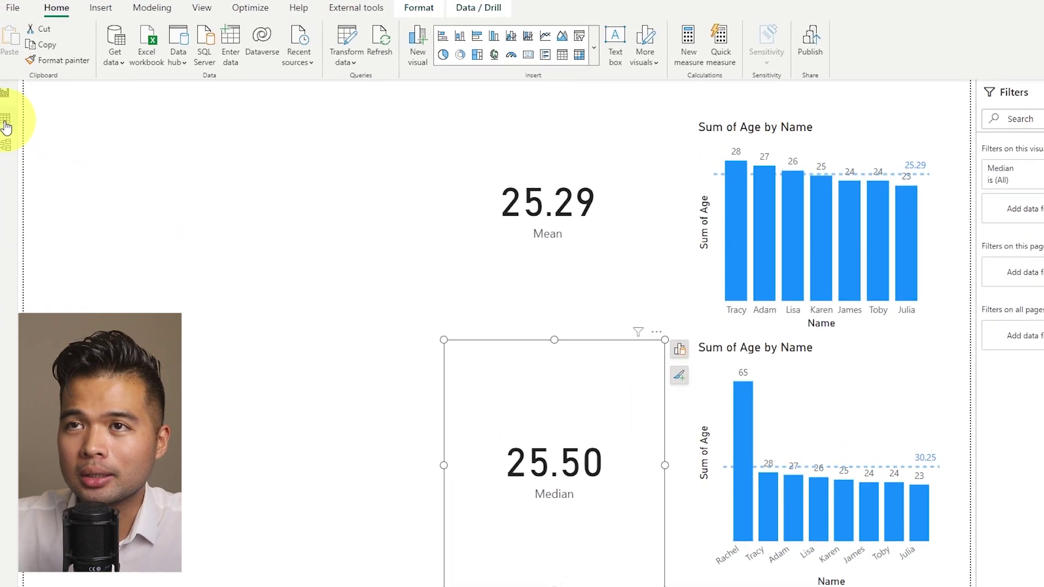
- In Data view, start a new calculated table named Mode2 using ADDCOLUMNS
{"action": "left_click", "coordinate": [7, 102]}
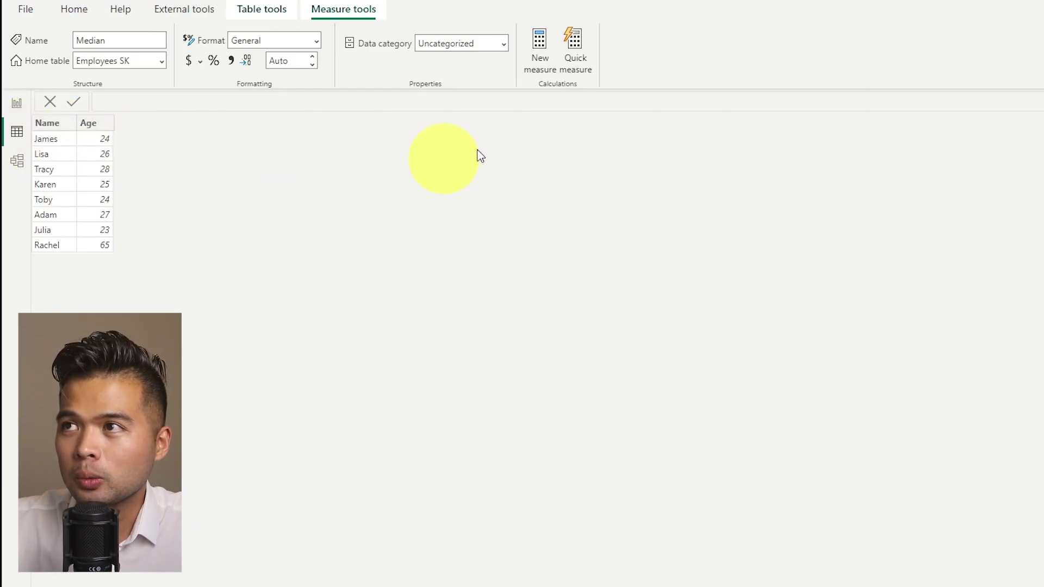
{"action": "left_click", "coordinate": [88, 15]}
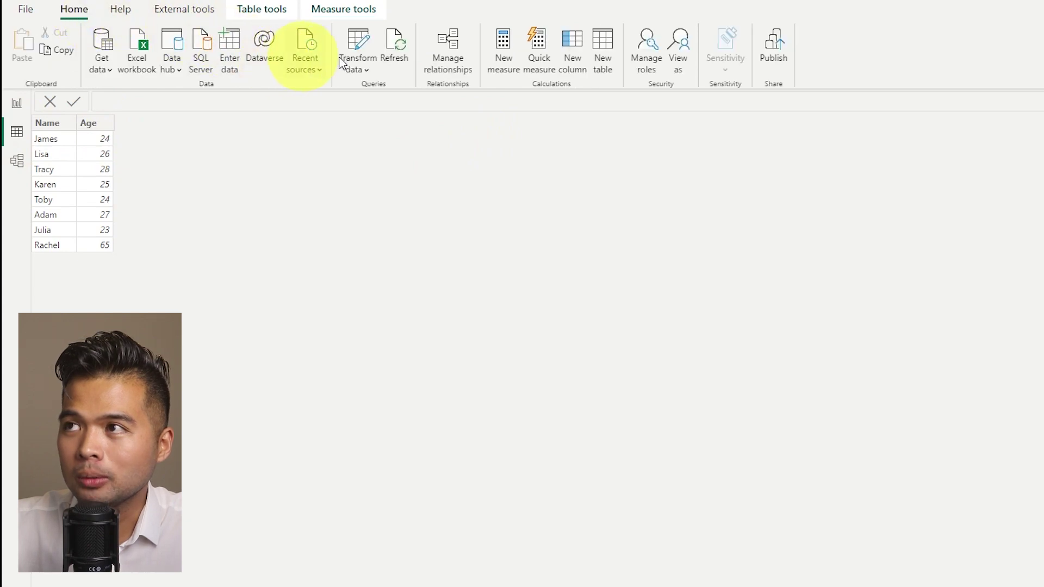
{"action": "left_click", "coordinate": [617, 43]}
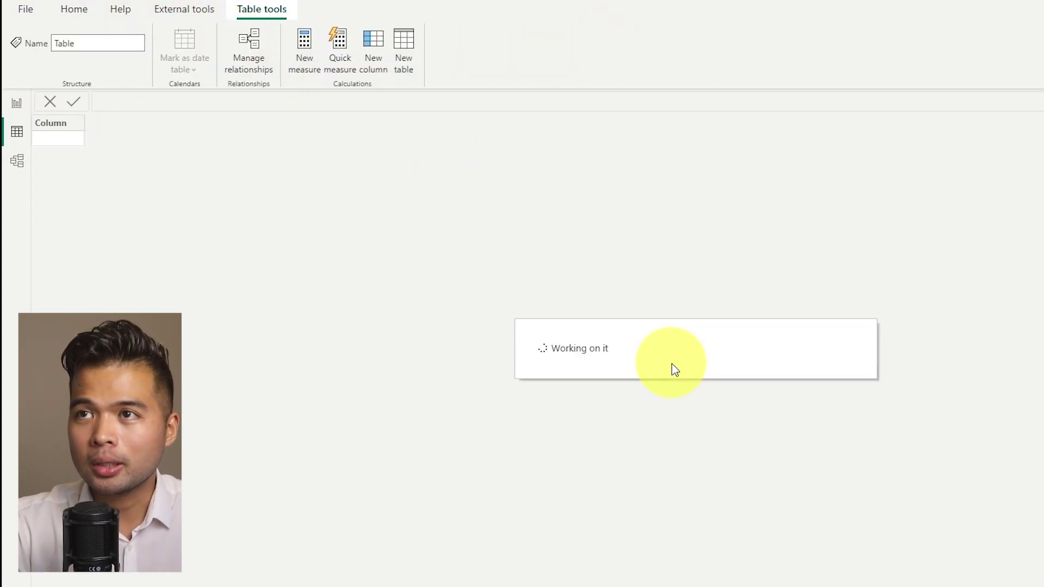
{"action": "type", "text": "Mode2 = "}
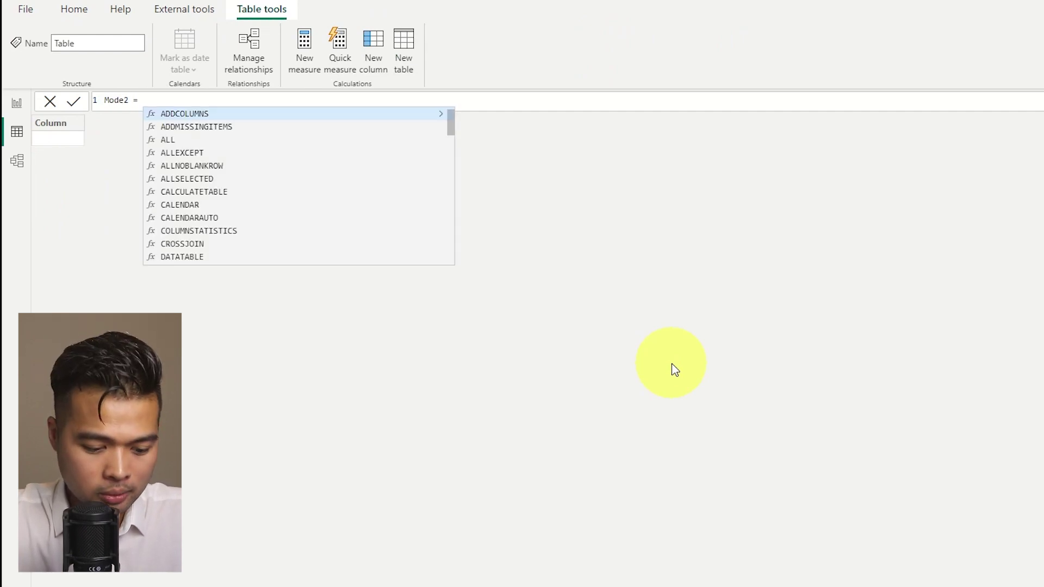
{"action": "type", "text": "ADD"}
{"action": "key", "text": "Tab"}
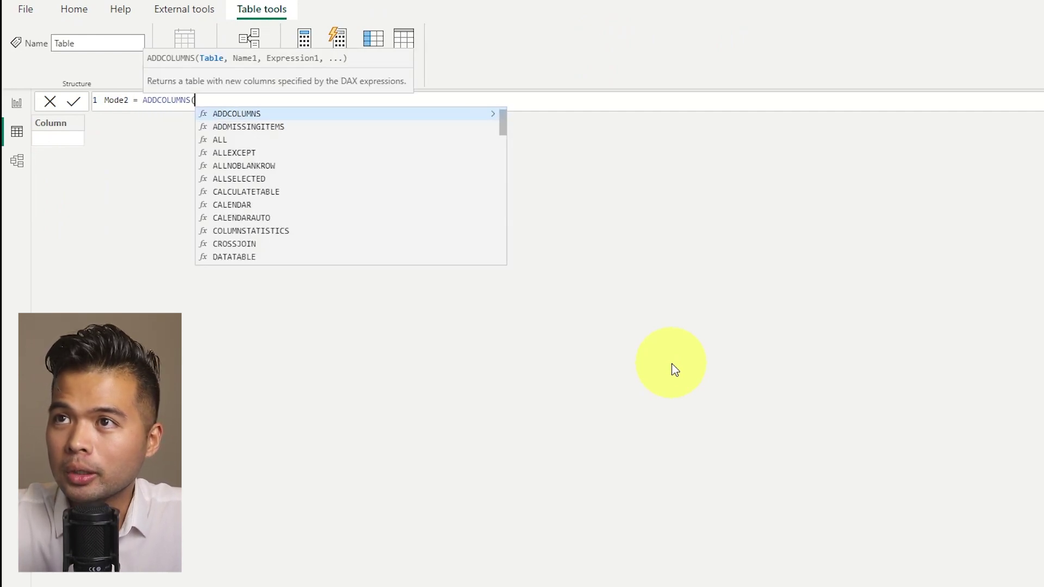
{"action": "key", "text": "Escape"}
{"action": "key", "text": "shift+Return"}
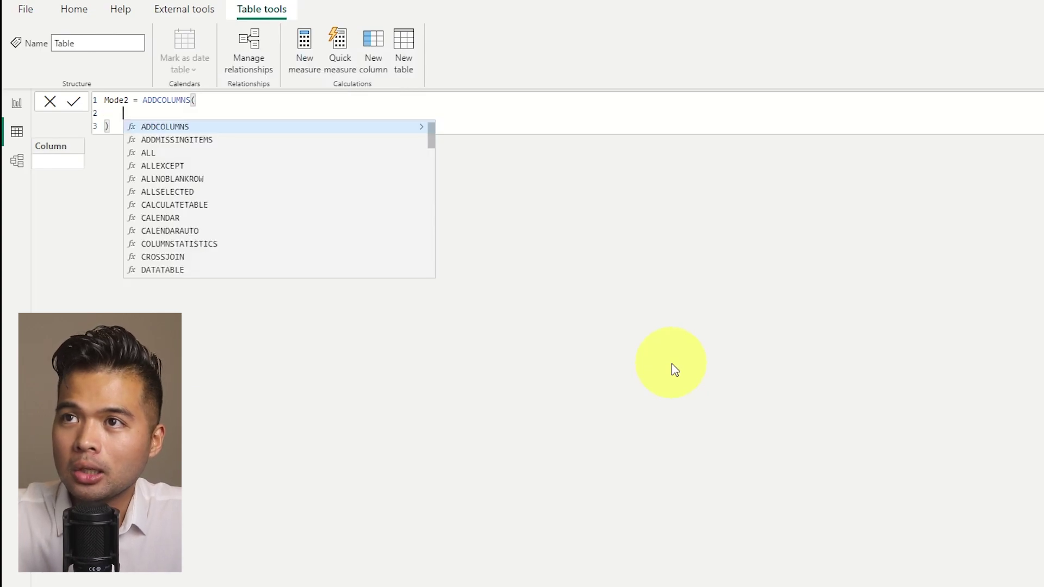
- Pass 'Employees SK' and a "frequency" column of COUNT(Employees[Age]), then commit the formula
{"action": "type", "text": "'Emp"}
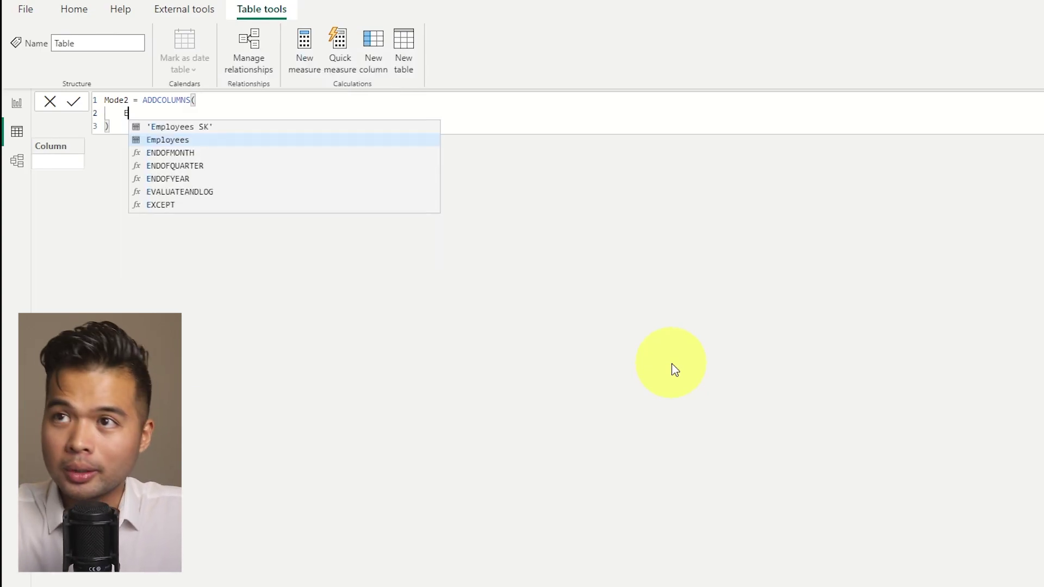
{"action": "key", "text": "Tab"}
{"action": "key", "text": "shift+Return"}
{"action": "type", "text": ","}
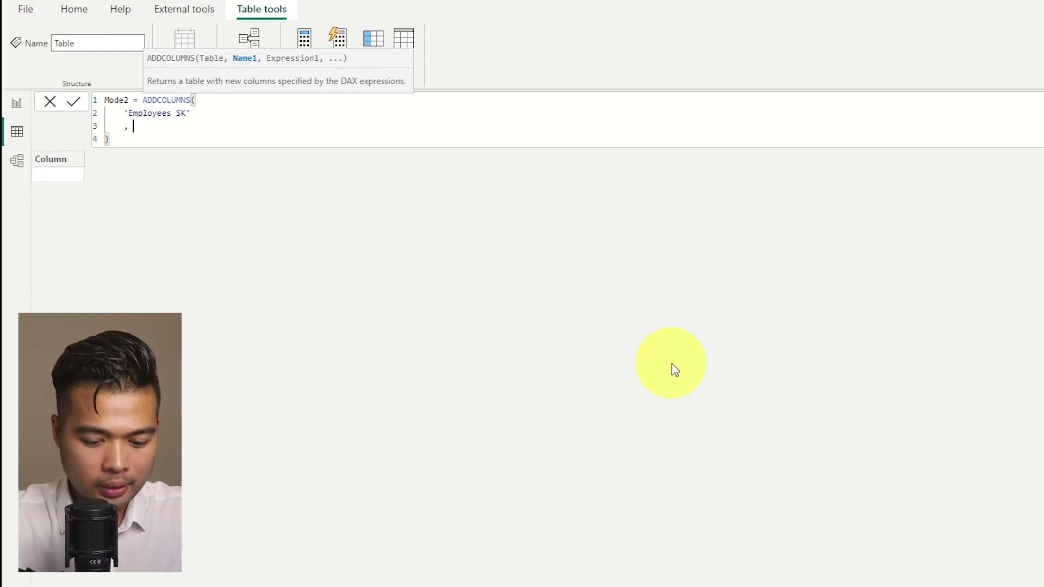
{"action": "type", "text": "[freq"}
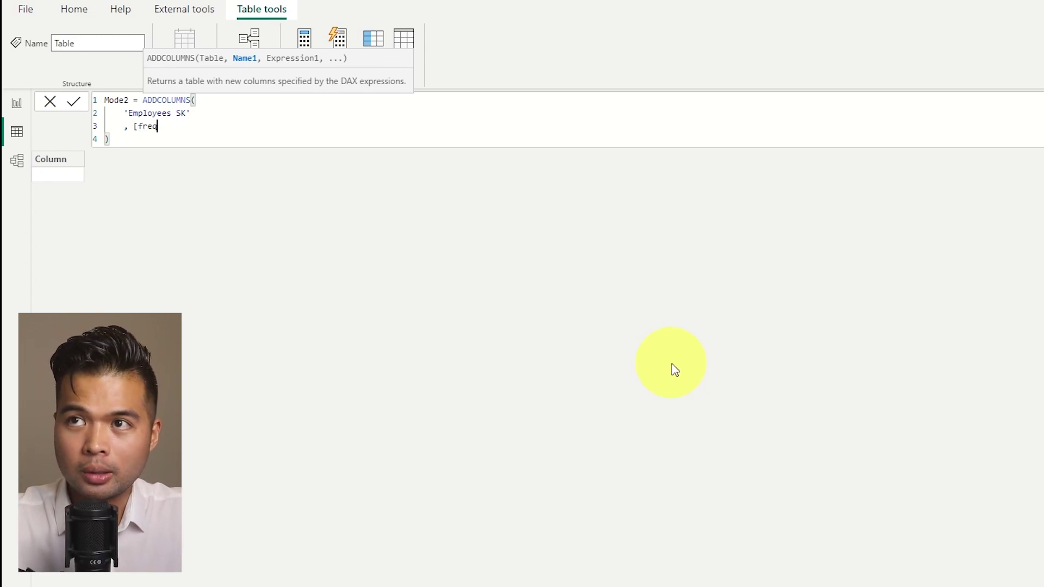
{"action": "type", "text": "uency]"}
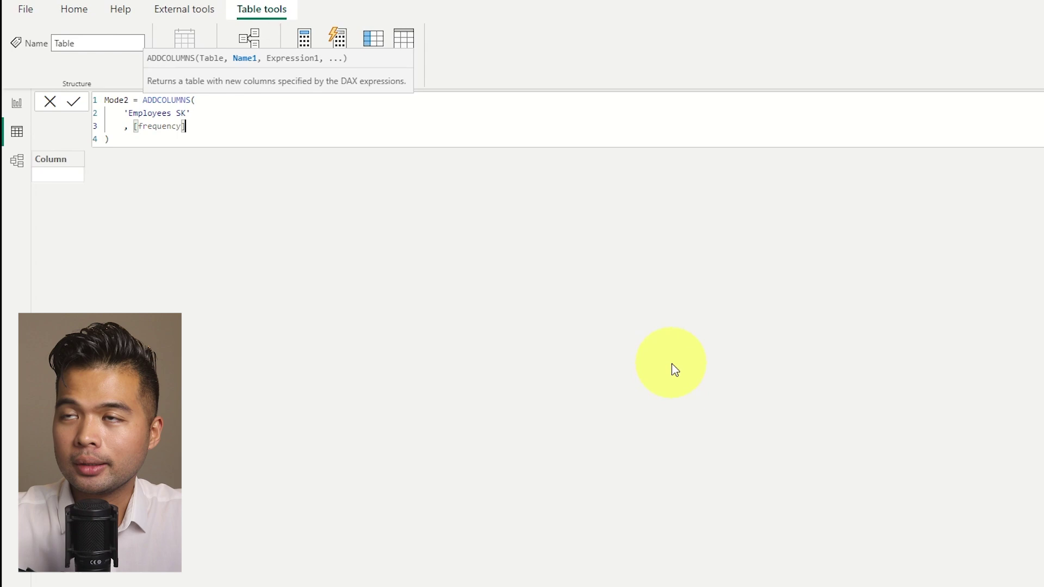
{"action": "type", "text": ","}
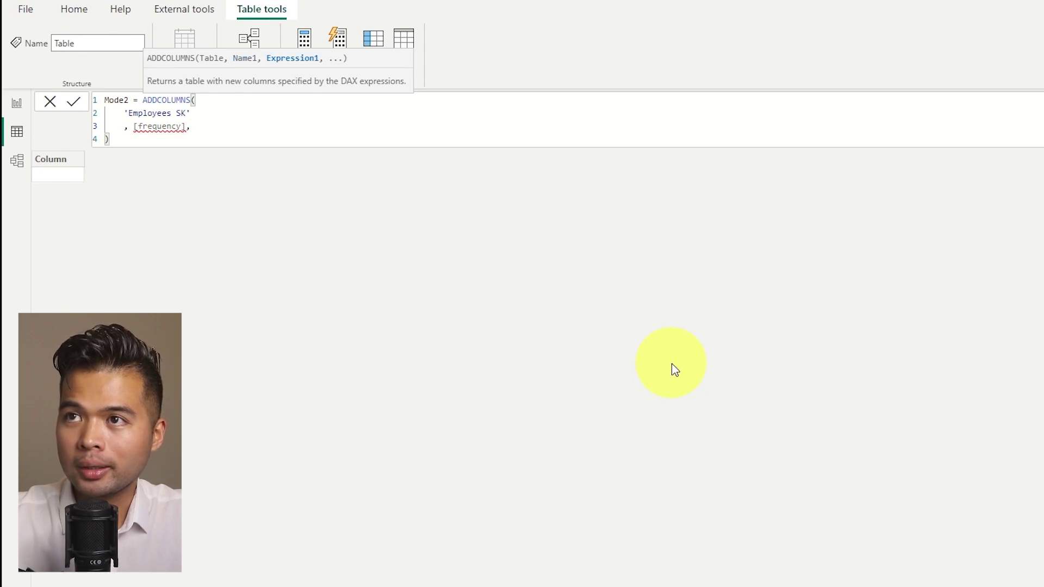
{"action": "key", "text": "BackSpace"}
{"action": "key", "text": "BackSpace"}
{"action": "key", "text": "BackSpace"}
{"action": "key", "text": "BackSpace"}
{"action": "key", "text": "BackSpace"}
{"action": "key", "text": "BackSpace"}
{"action": "key", "text": "BackSpace"}
{"action": "key", "text": "BackSpace"}
{"action": "key", "text": "BackSpace"}
{"action": "key", "text": "BackSpace"}
{"action": "key", "text": "BackSpace"}
{"action": "key", "text": "BackSpace"}
{"action": "key", "text": "BackSpace"}
{"action": "type", "text": "'     , \""}
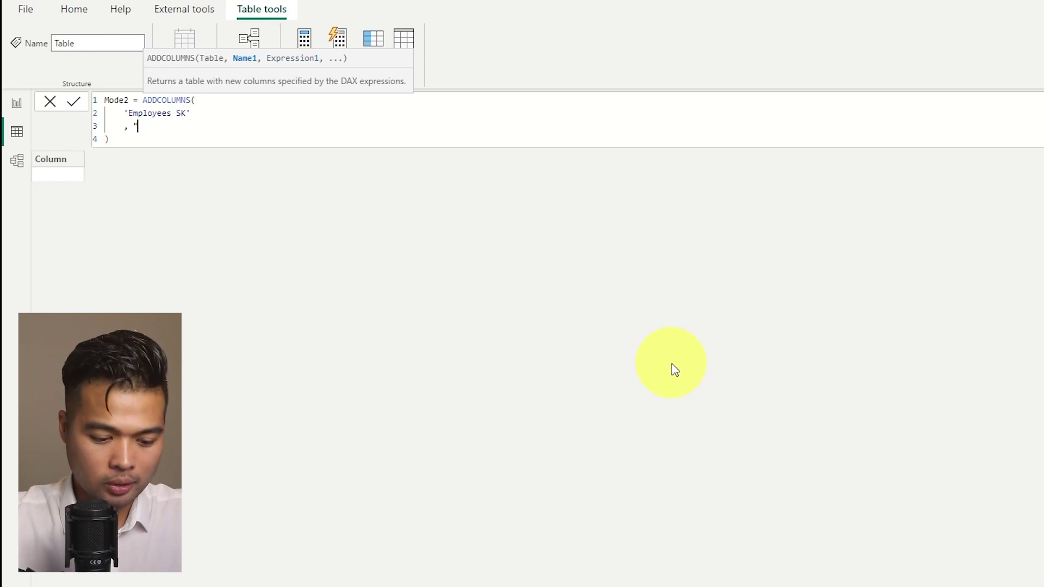
{"action": "type", "text": "frequency\""}
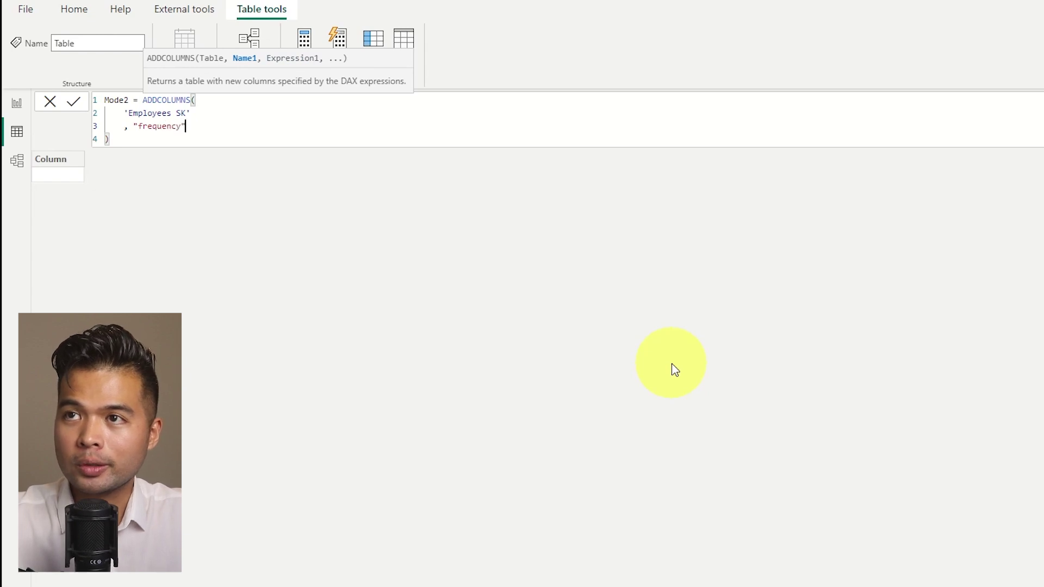
{"action": "type", "text": ", "}
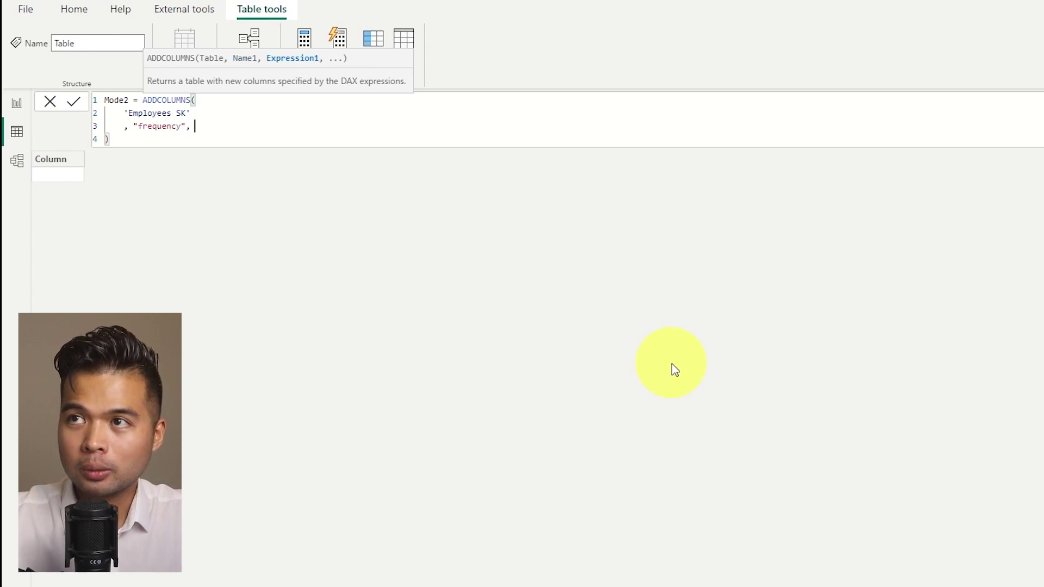
{"action": "type", "text": "COUNT("}
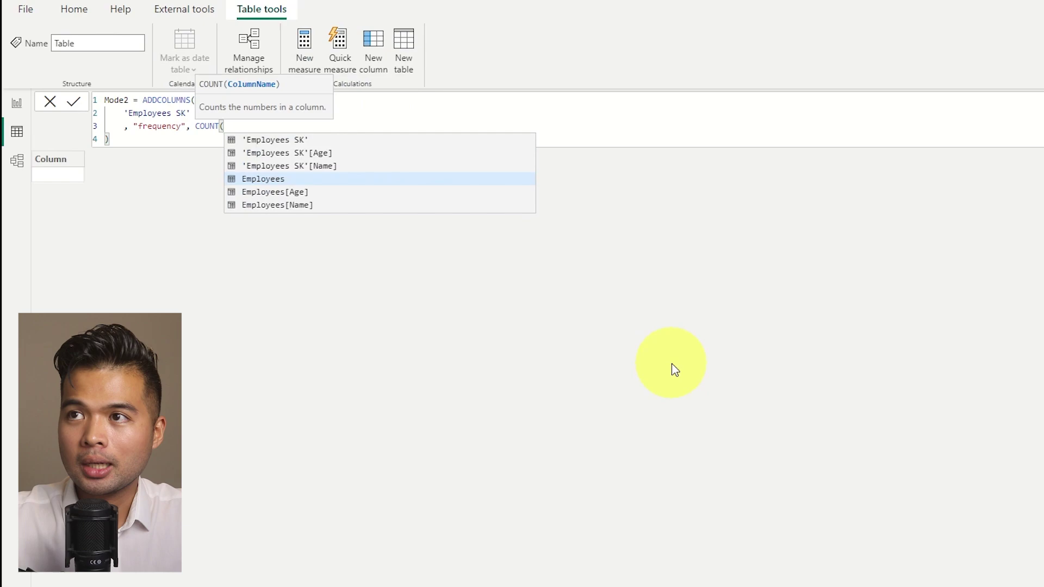
{"action": "key", "text": "Down"}
{"action": "key", "text": "Tab"}
{"action": "type", "text": ")"}
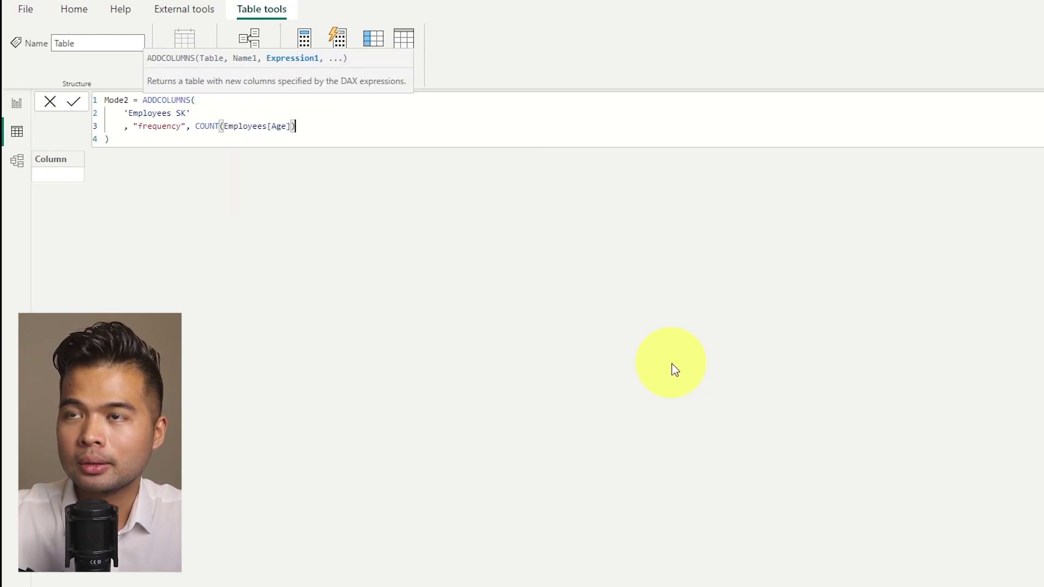
{"action": "key", "text": "Return"}
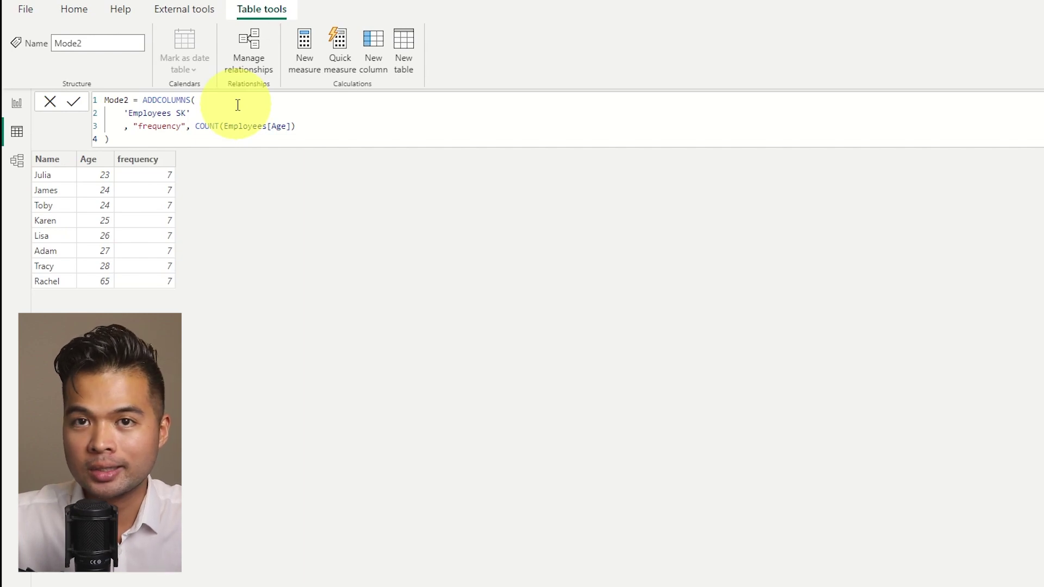
- Replace the 'Employees SK' argument with VALUES('Employees SK'[Age]) and commit the formula
{"action": "left_click_drag", "start_coordinate": [190, 113], "coordinate": [125, 113]}
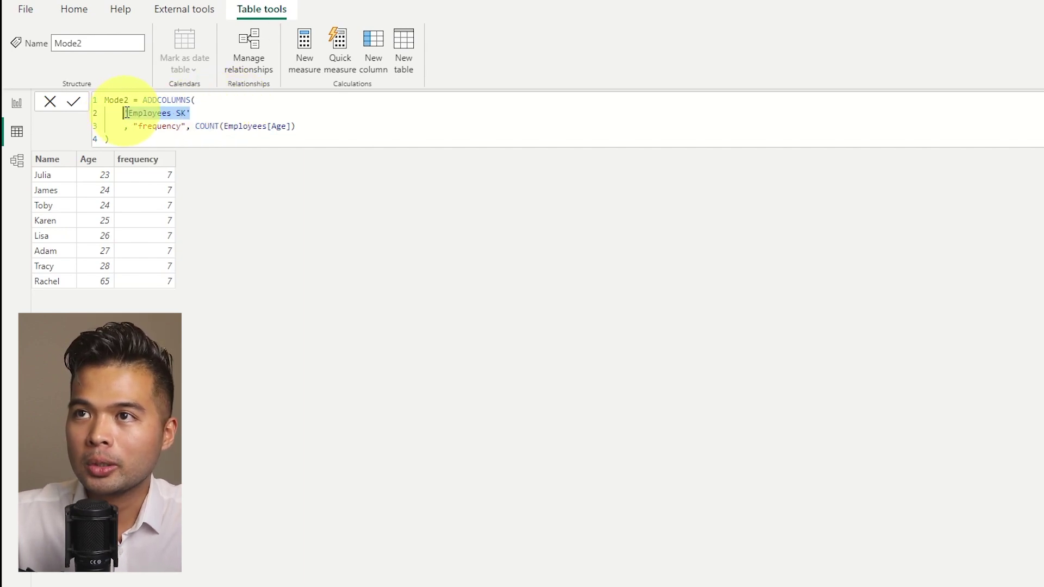
{"action": "type", "text": "VAL"}
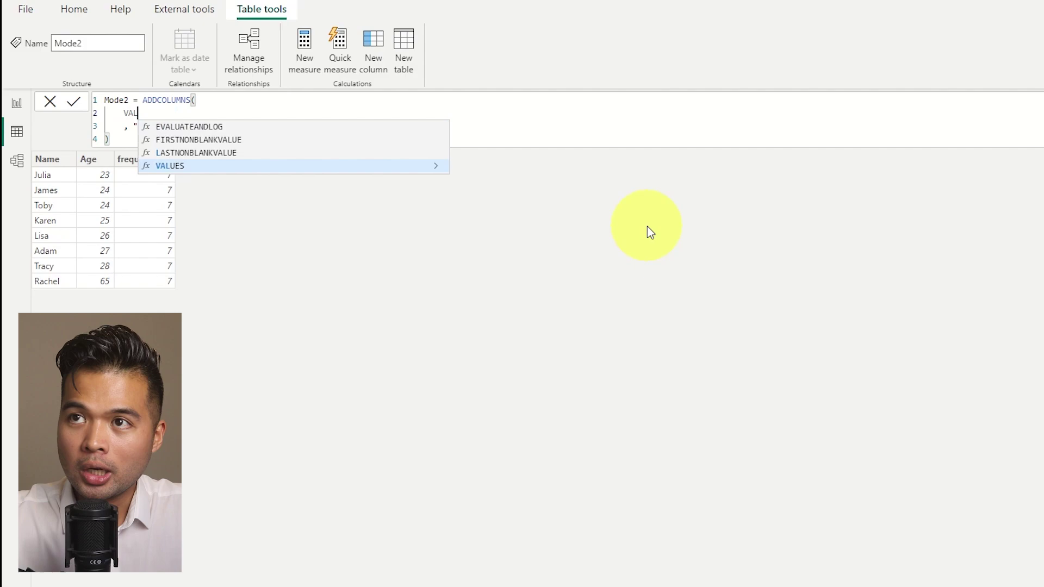
{"action": "key", "text": "Tab"}
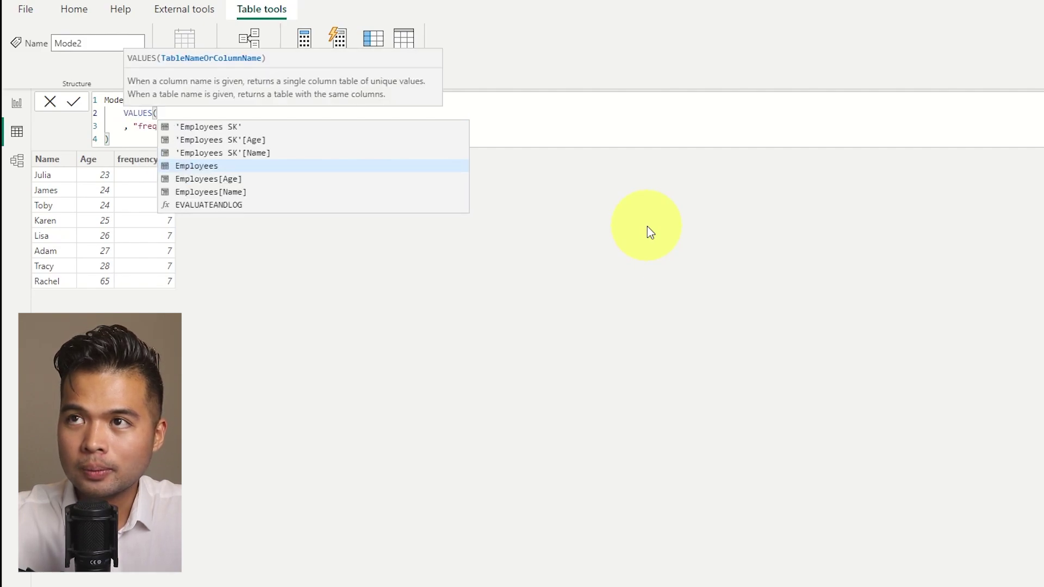
{"action": "key", "text": "Up"}
{"action": "key", "text": "Up"}
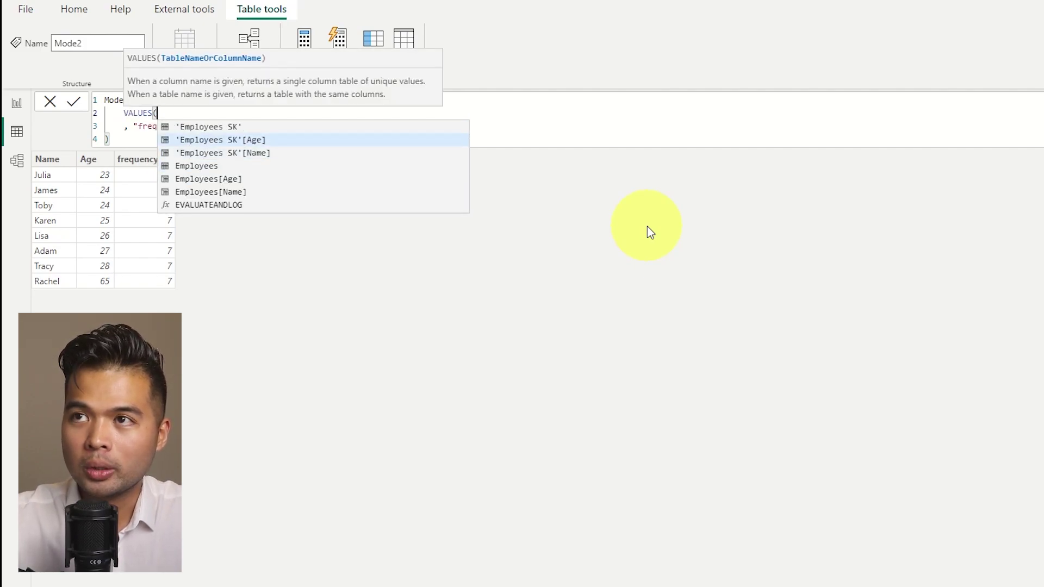
{"action": "key", "text": "Tab"}
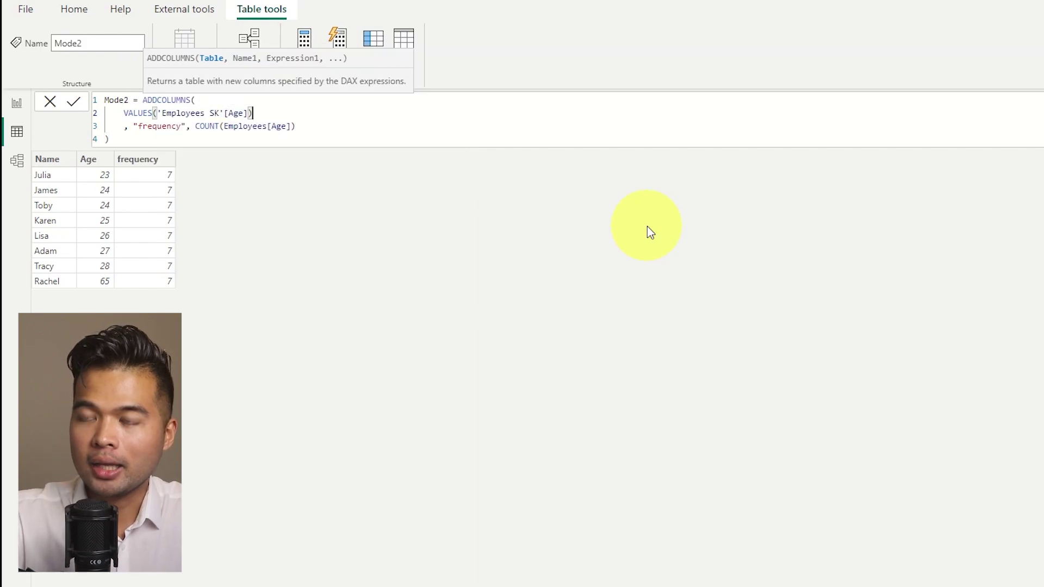
{"action": "key", "text": "Return"}
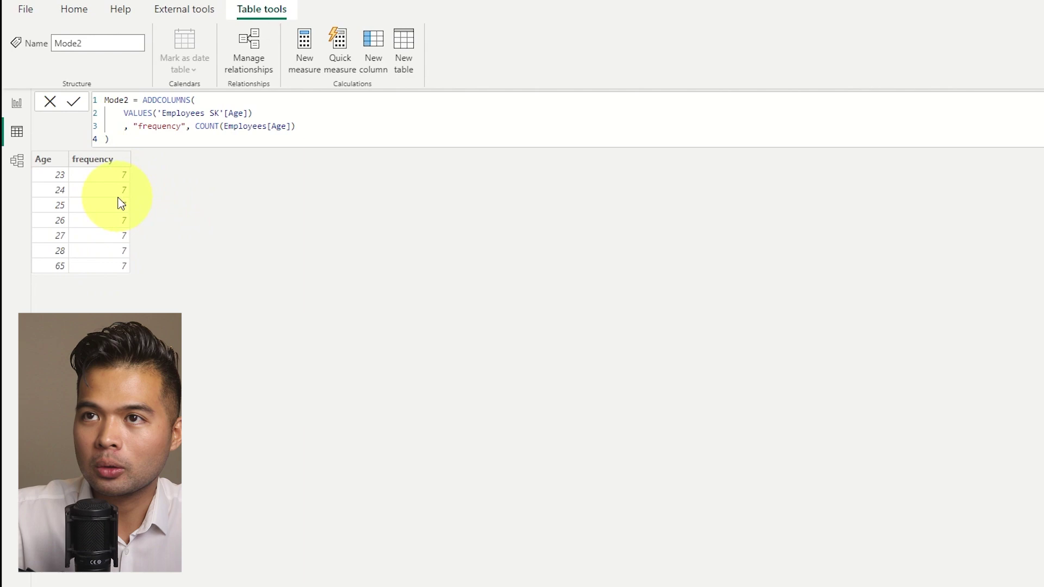
- Wrap the COUNT expression in CALCULATE(), laid out across separate lines
{"action": "left_click", "coordinate": [298, 126]}
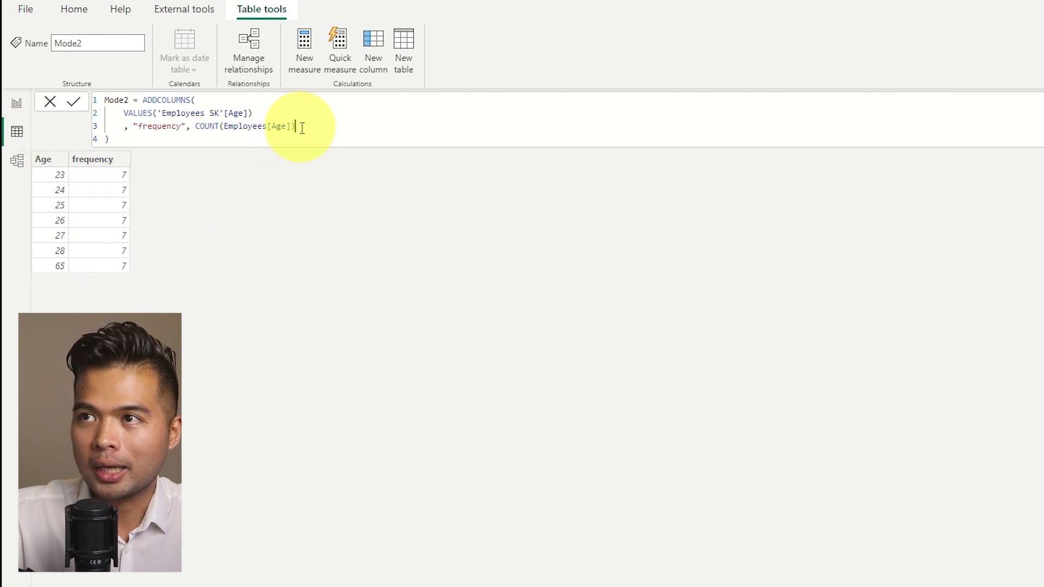
{"action": "left_click", "coordinate": [195, 126]}
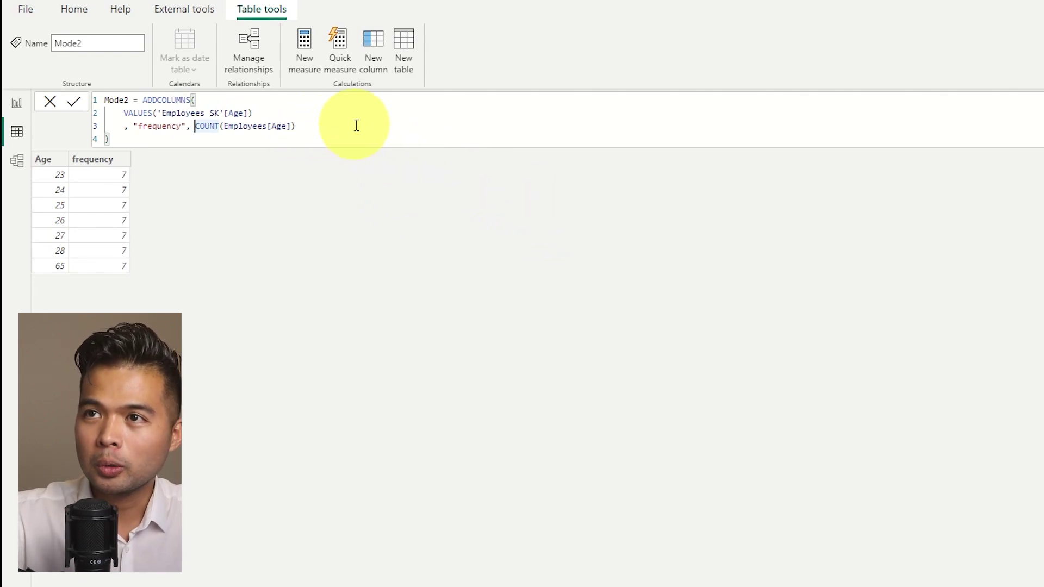
{"action": "key", "text": "shift+Return"}
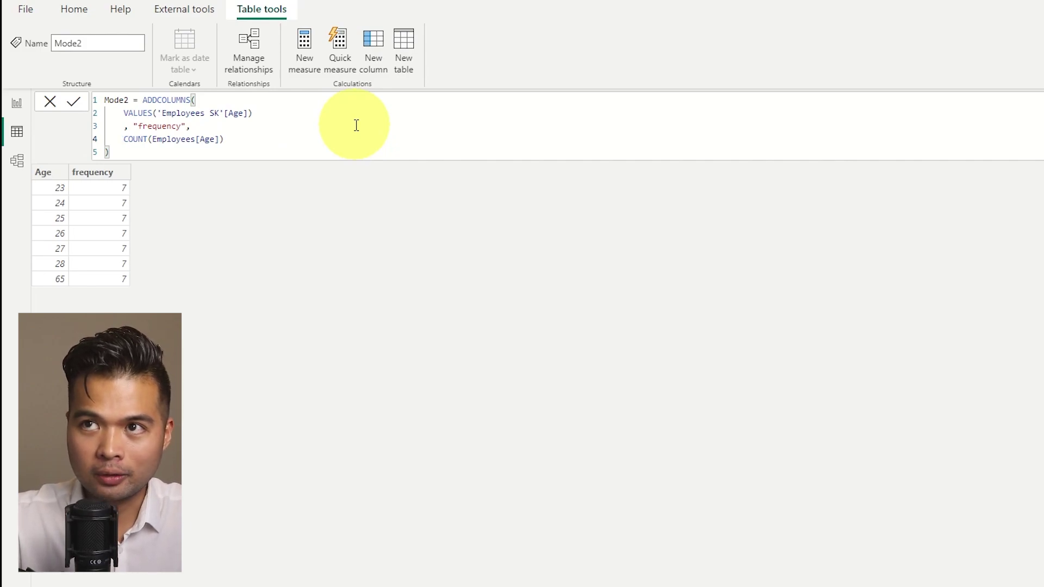
{"action": "type", "text": "CALCULATE("}
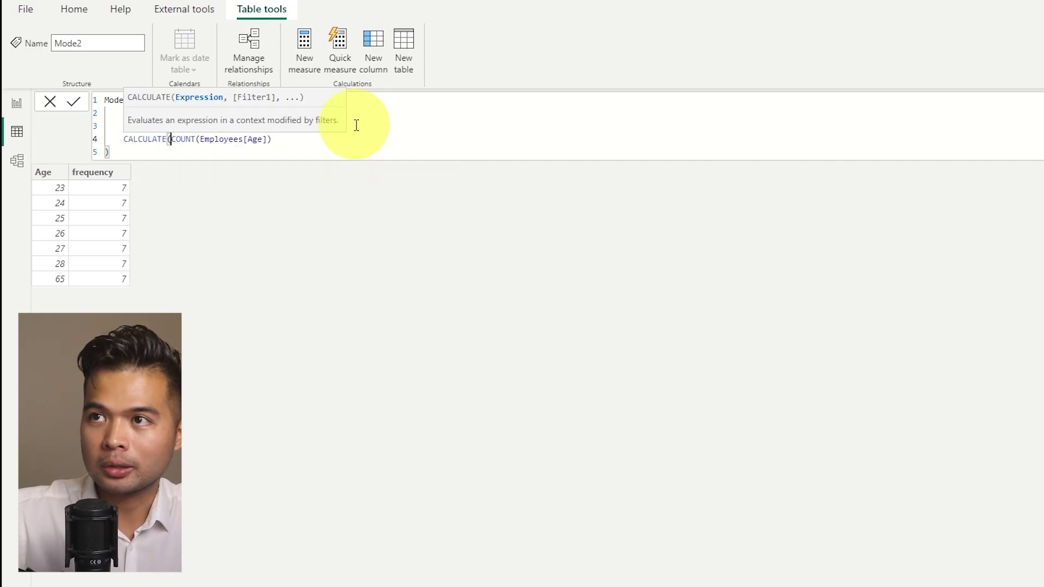
{"action": "left_click", "coordinate": [286, 139]}
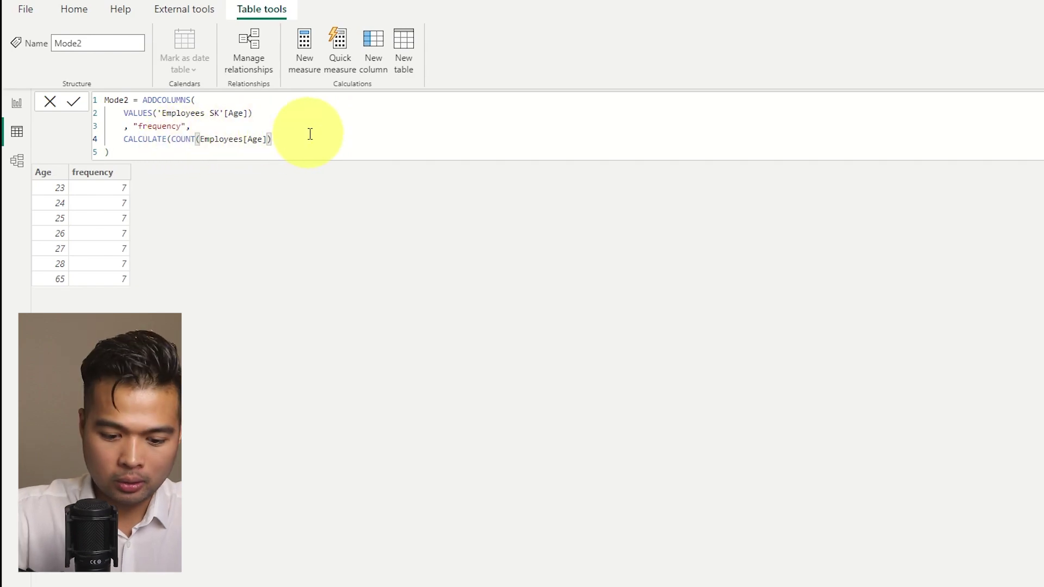
{"action": "type", "text": ")"}
{"action": "left_click", "coordinate": [170, 140]}
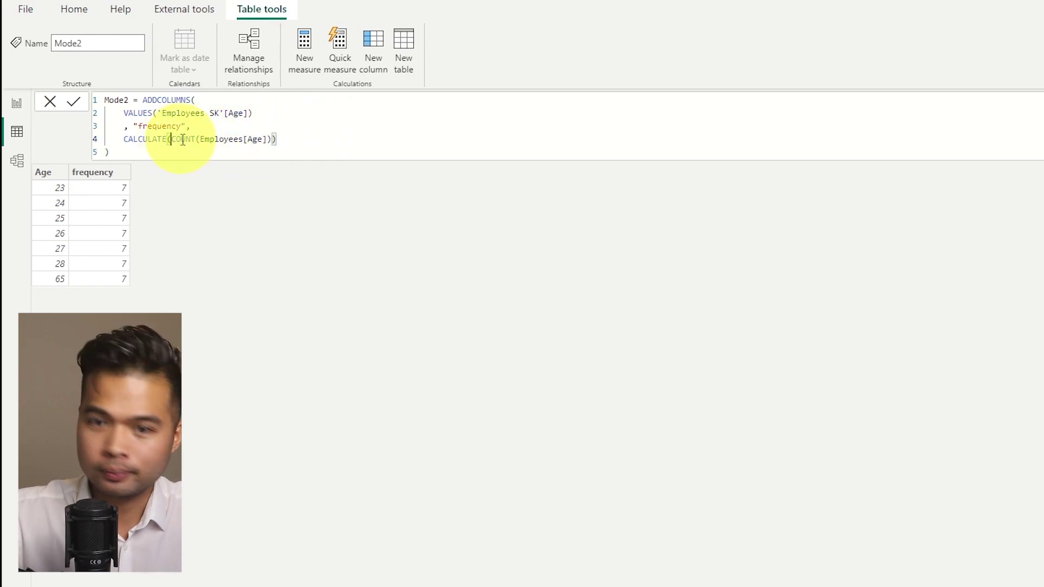
{"action": "key", "text": "shift+Return"}
{"action": "left_click", "coordinate": [245, 151]}
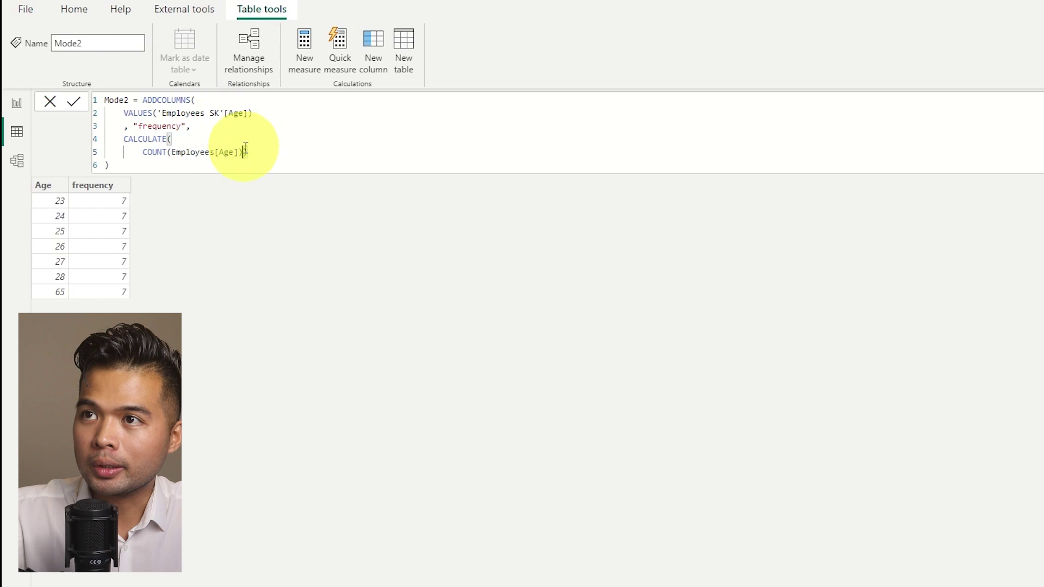
{"action": "key", "text": "shift+Return"}
{"action": "key", "text": "BackSpace"}
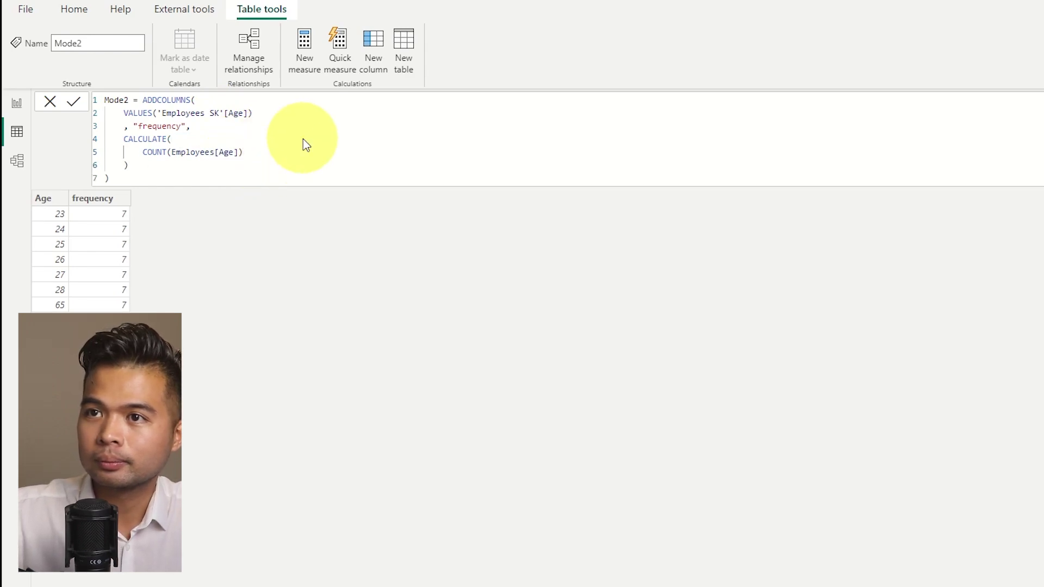
- Count 'Employees SK'[Age] instead of Employees[Age], commit, and check the Age and frequency columns
{"action": "left_click", "coordinate": [216, 152]}
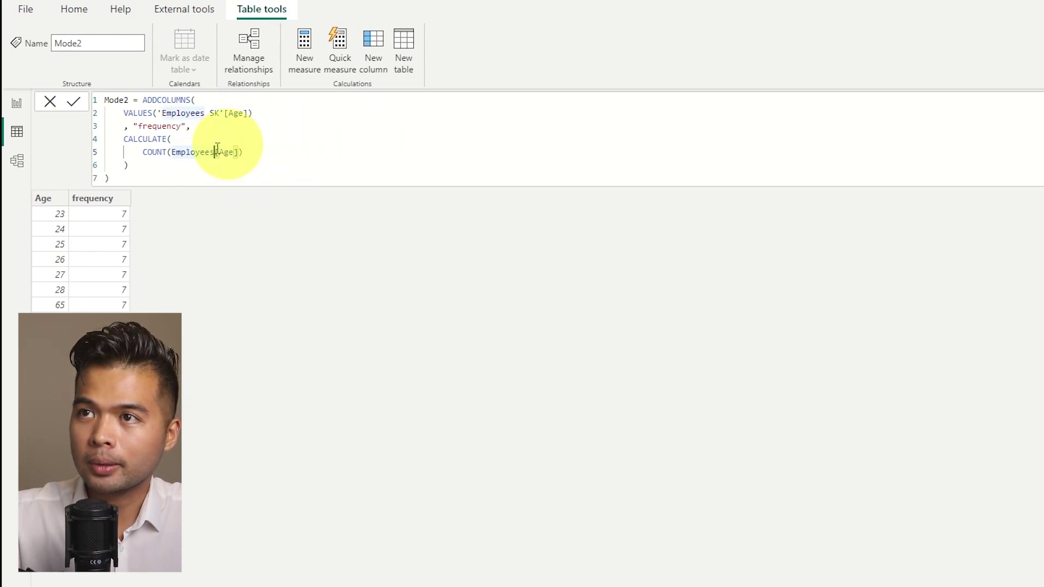
{"action": "double_click", "coordinate": [196, 153]}
{"action": "type", "text": "Emp"}
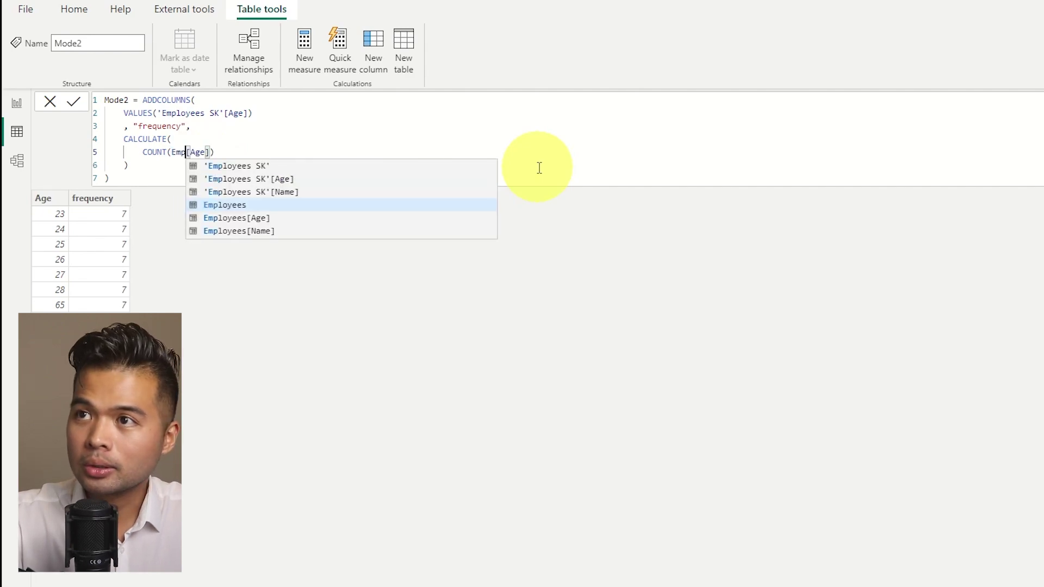
{"action": "type", "text": "lo"}
{"action": "key", "text": "Up"}
{"action": "key", "text": "Up"}
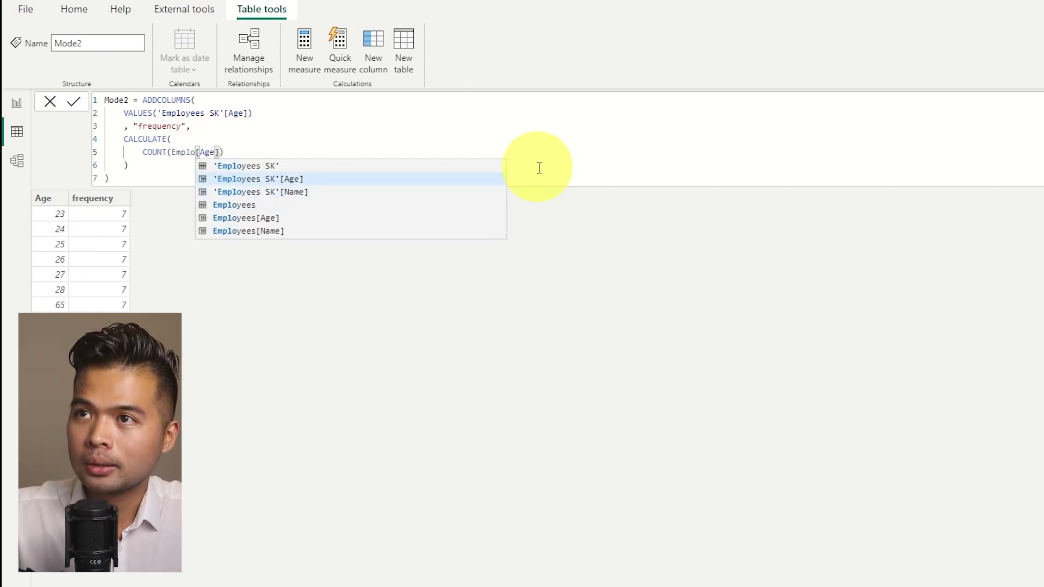
{"action": "key", "text": "Tab"}
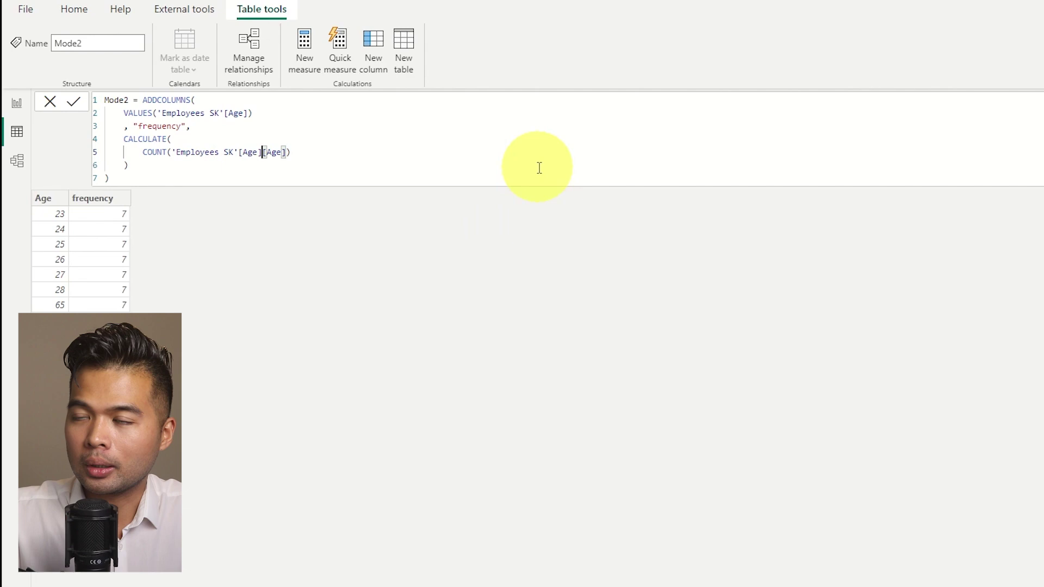
{"action": "key", "text": "shift+Right"}
{"action": "key", "text": "shift+Right"}
{"action": "key", "text": "shift+Right"}
{"action": "key", "text": "shift+Right"}
{"action": "key", "text": "shift+Right"}
{"action": "key", "text": "Delete"}
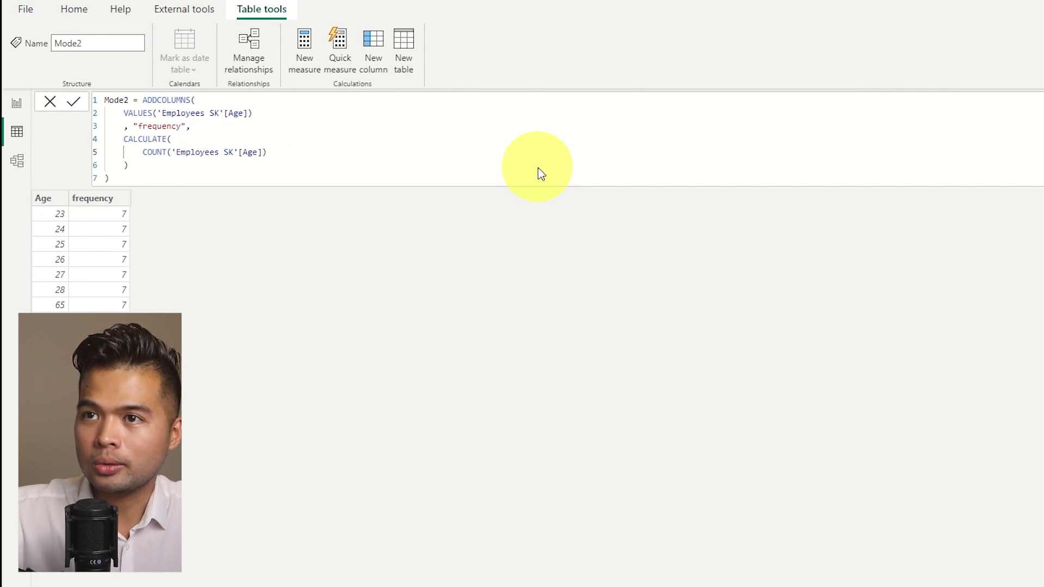
{"action": "key", "text": "Return"}
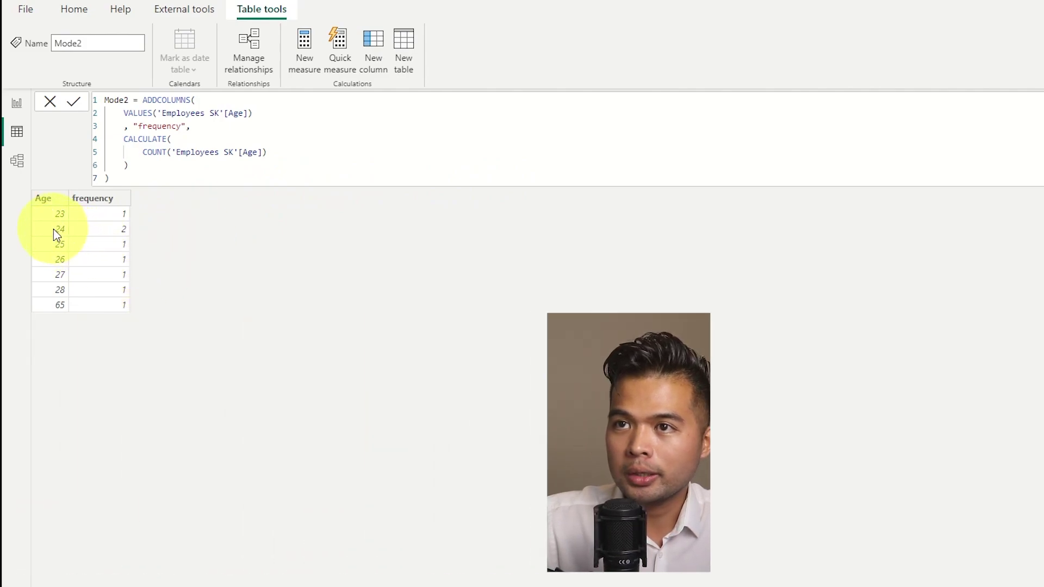
{"action": "left_click", "coordinate": [53, 230]}
{"action": "left_click", "coordinate": [92, 229]}
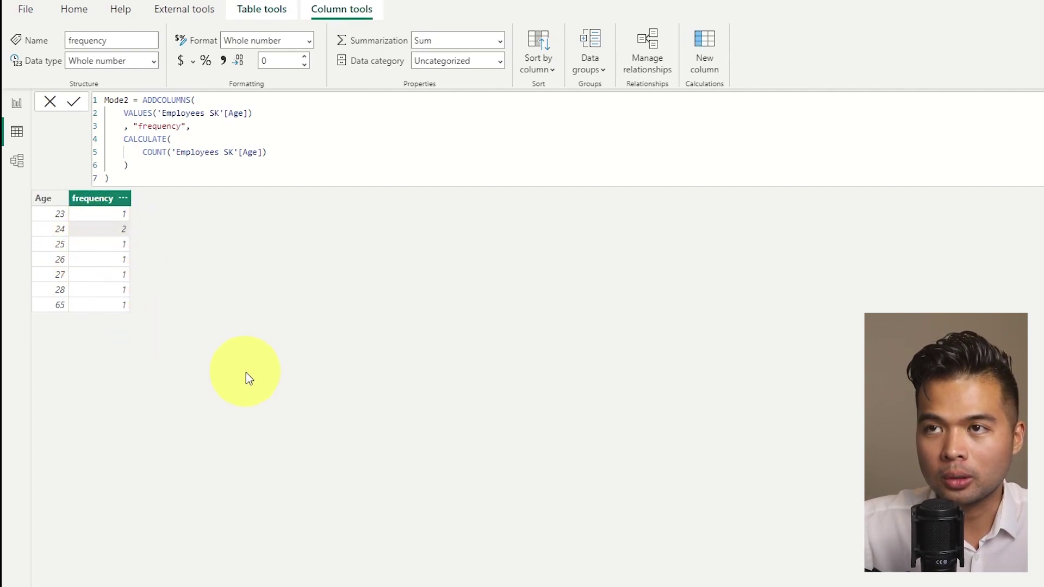
- Wrap the indented ADDCOLUMNS block in TOPN with a row count of 1
{"action": "left_click", "coordinate": [144, 100]}
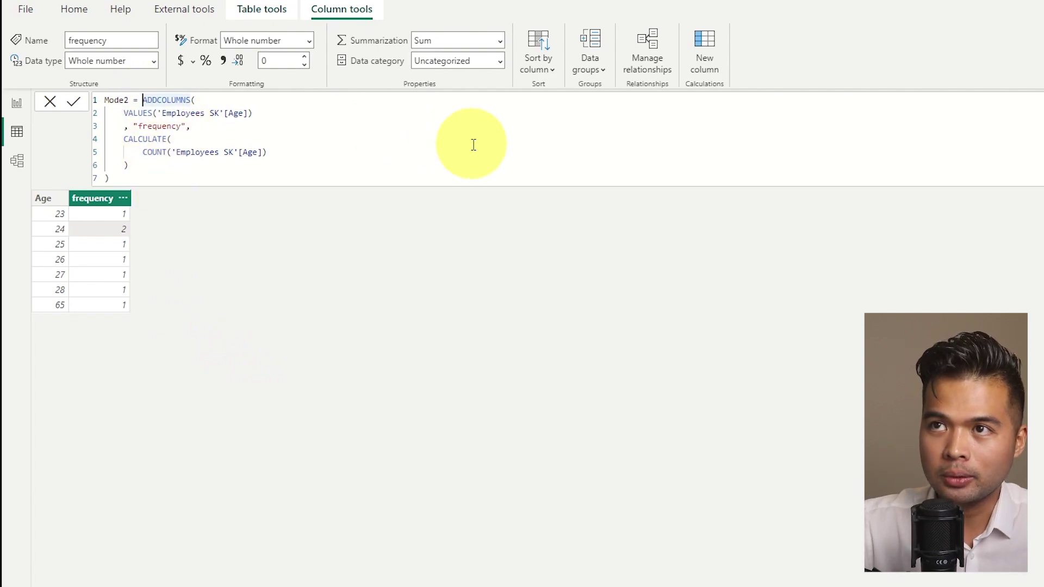
{"action": "key", "text": "shift+Return"}
{"action": "key", "text": "shift+Return"}
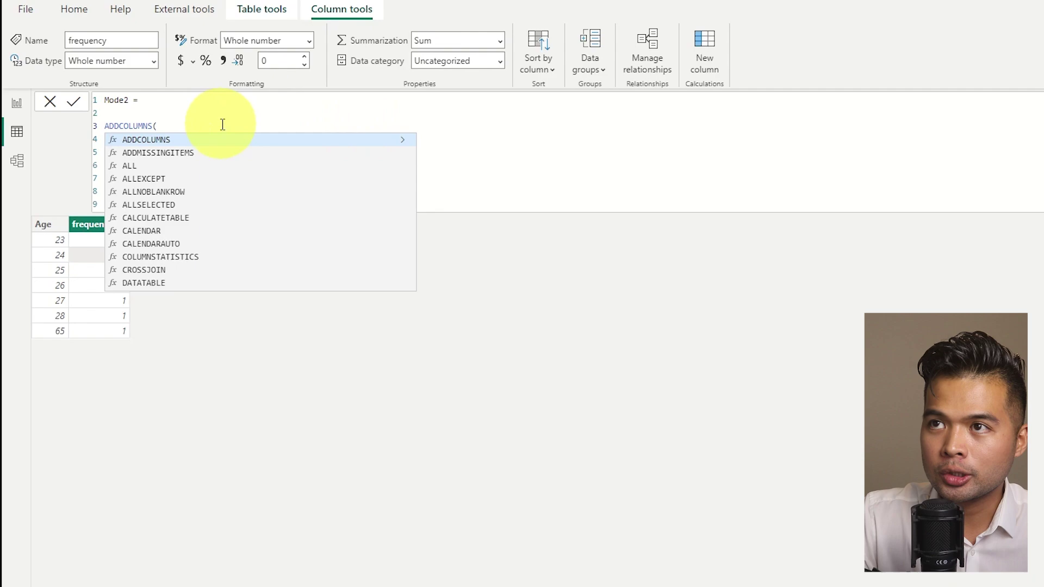
{"action": "left_click", "coordinate": [333, 115]}
{"action": "type", "text": "TOPN("}
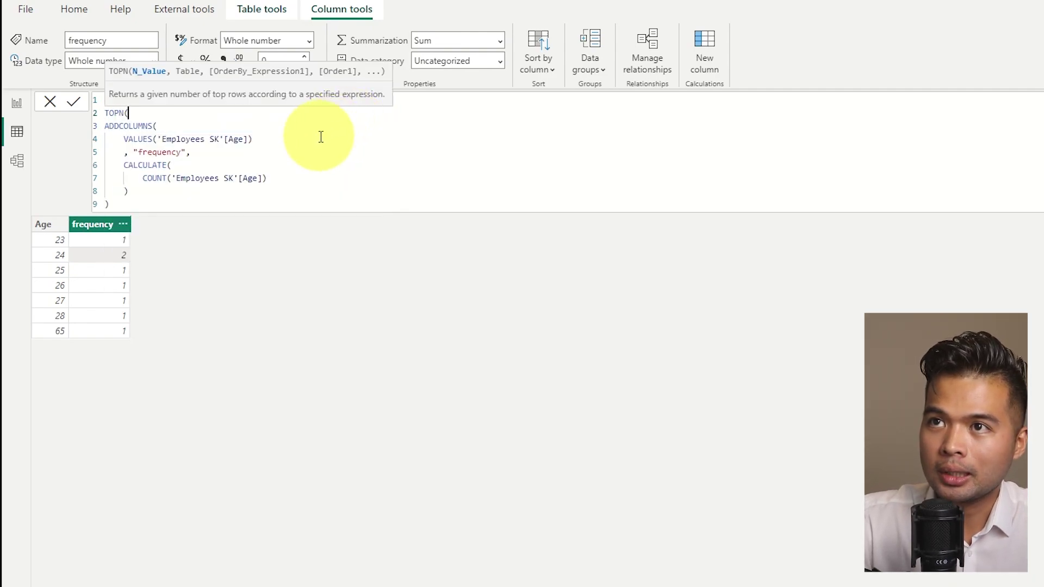
{"action": "key", "text": "shift+Return"}
{"action": "type", "text": "1"}
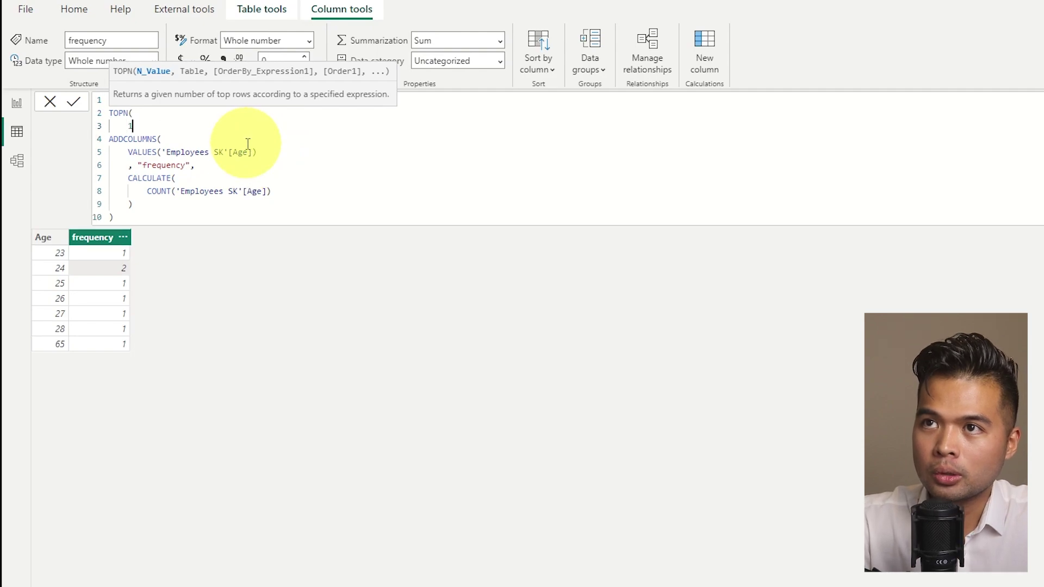
{"action": "left_click", "coordinate": [120, 202]}
{"action": "left_click_drag", "start_coordinate": [115, 217], "coordinate": [109, 139]}
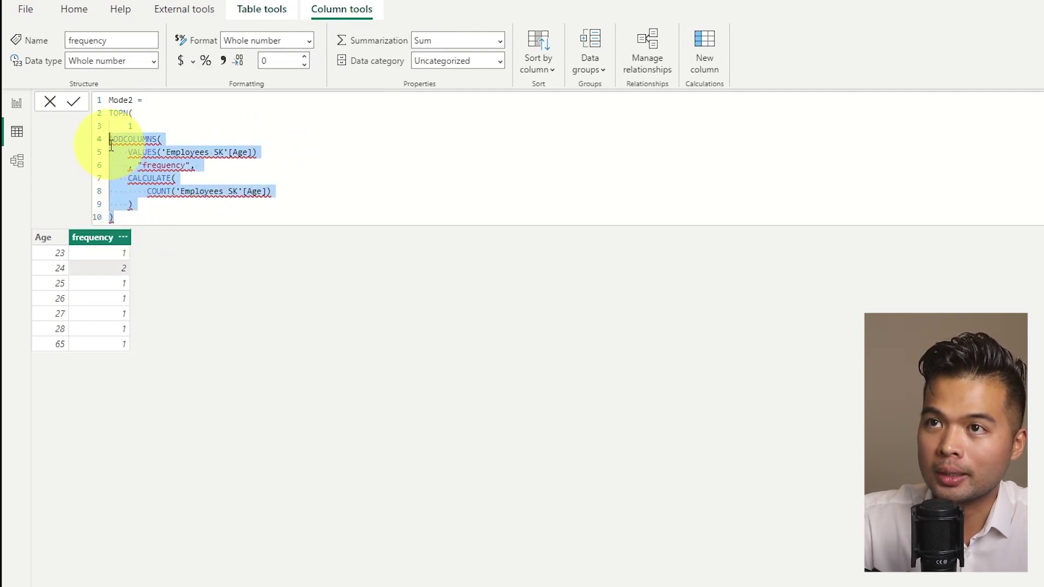
{"action": "key", "text": "Tab"}
{"action": "left_click", "coordinate": [133, 138]}
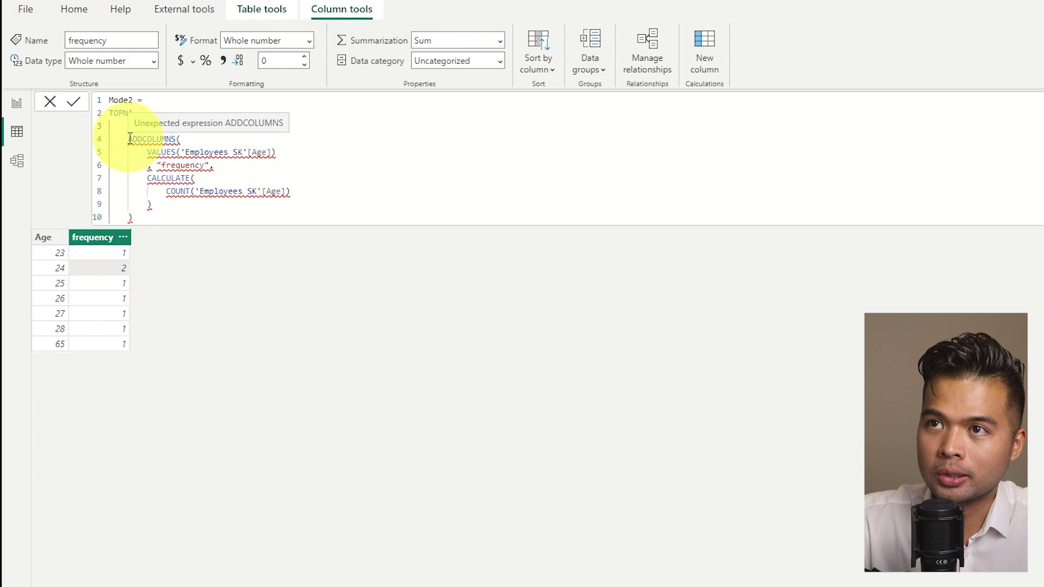
{"action": "type", "text": ","}
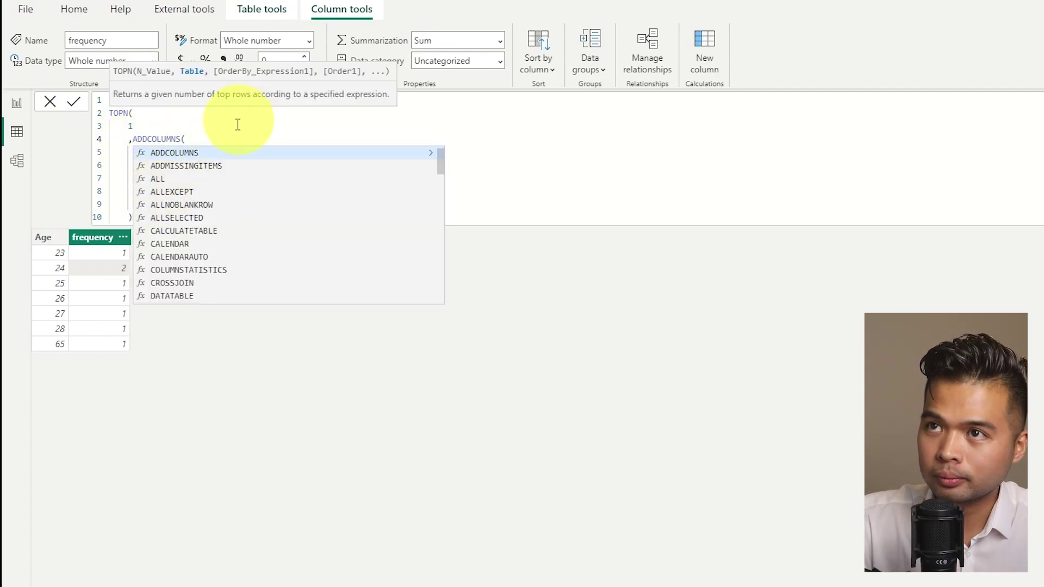
{"action": "key", "text": "Escape"}
{"action": "key", "text": "Return"}
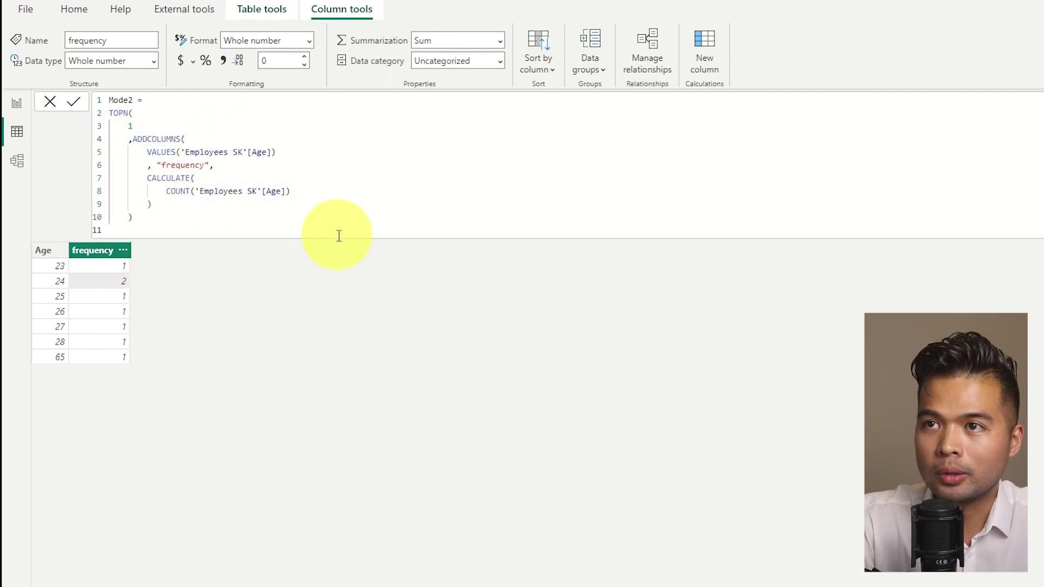
- Add 'Employees SK'[Age] and DESC as TOPN's sort arguments, close it and commit
{"action": "type", "text": ", "}
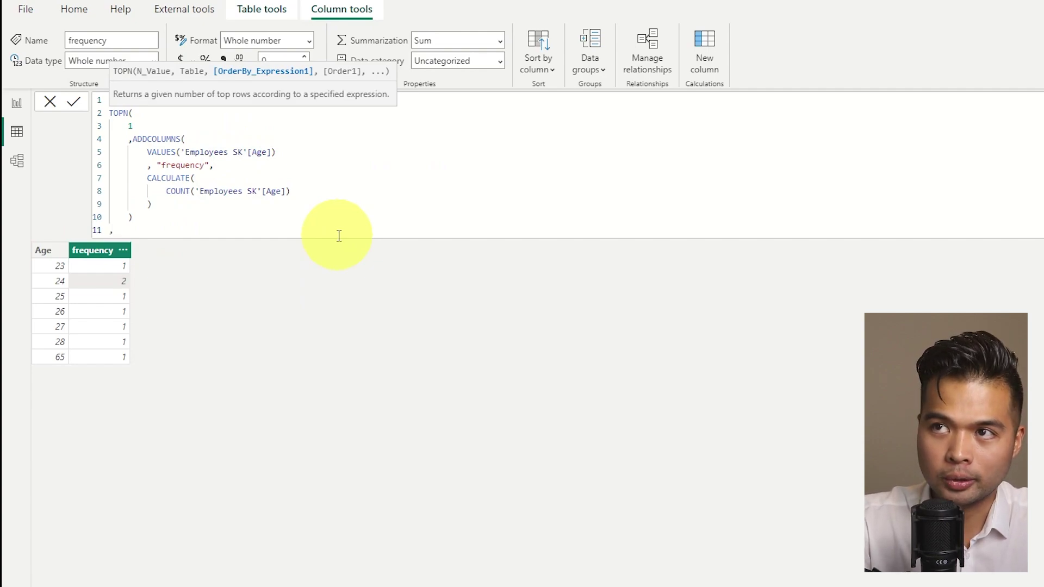
{"action": "type", "text": "em"}
{"action": "key", "text": "Up"}
{"action": "key", "text": "Tab"}
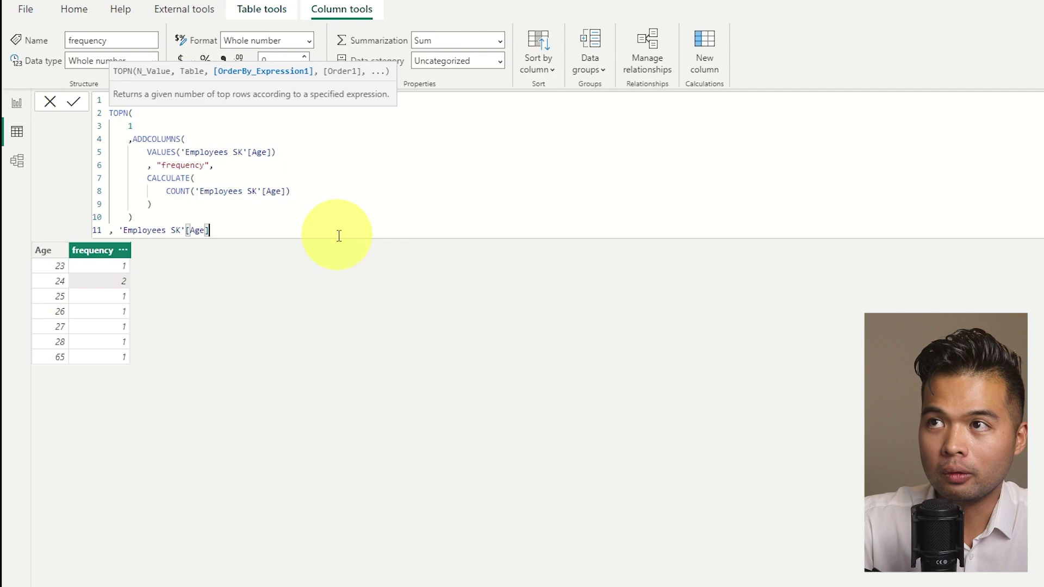
{"action": "key", "text": "Return"}
{"action": "type", "text": ","}
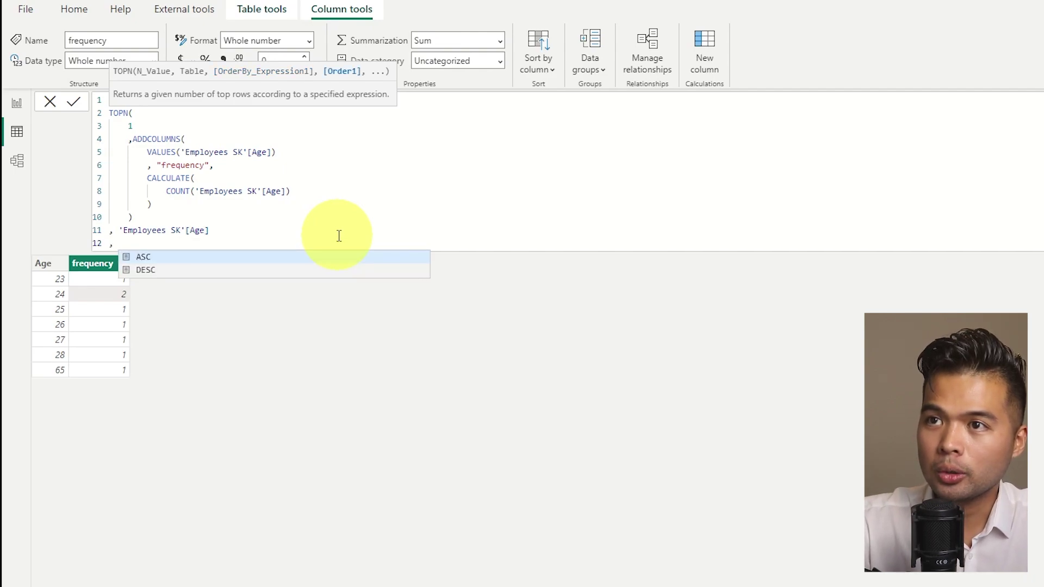
{"action": "key", "text": "Down"}
{"action": "key", "text": "Tab"}
{"action": "key", "text": "Return"}
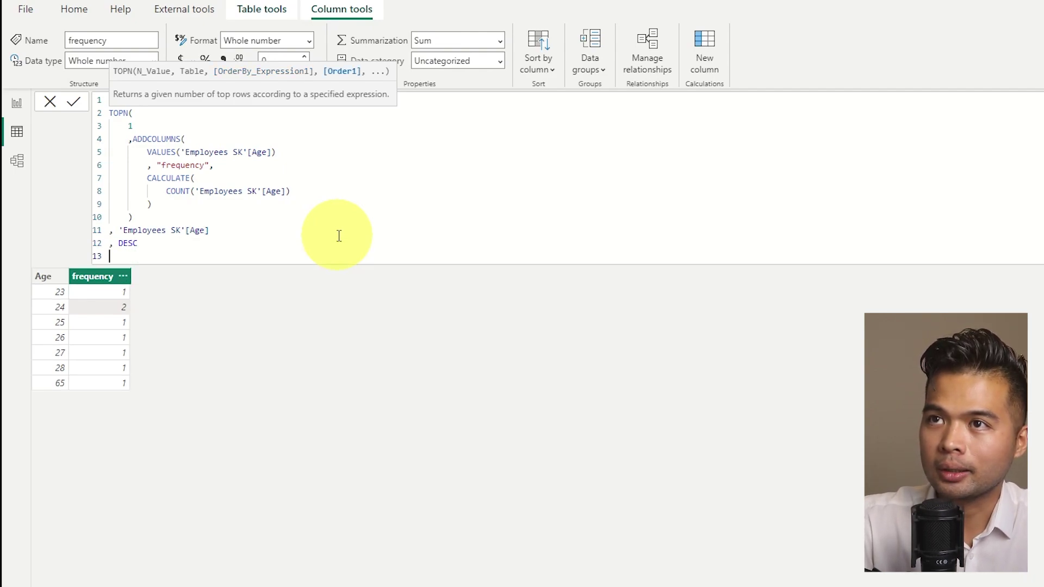
{"action": "type", "text": ")"}
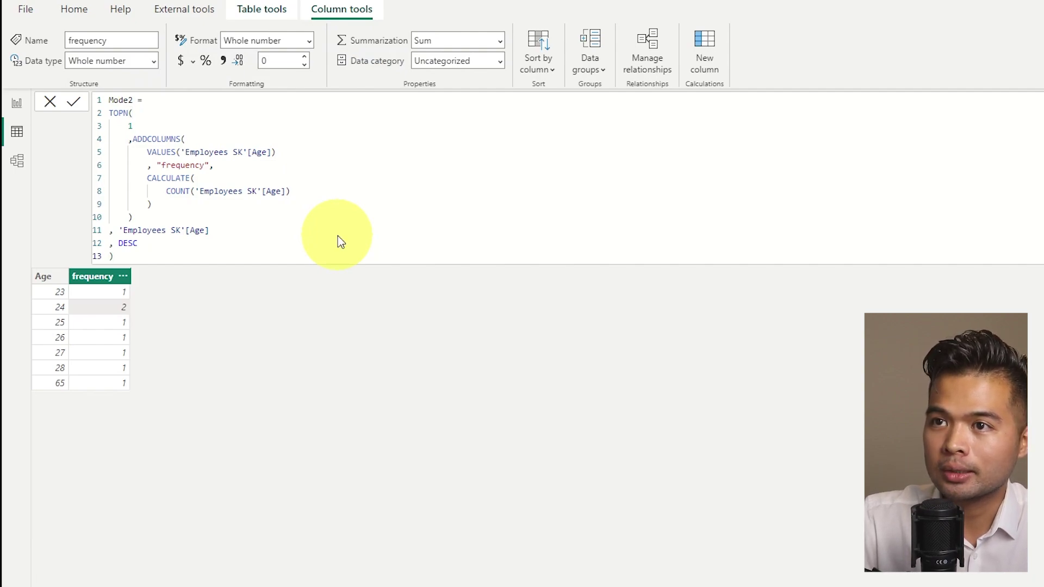
{"action": "key", "text": "Return"}
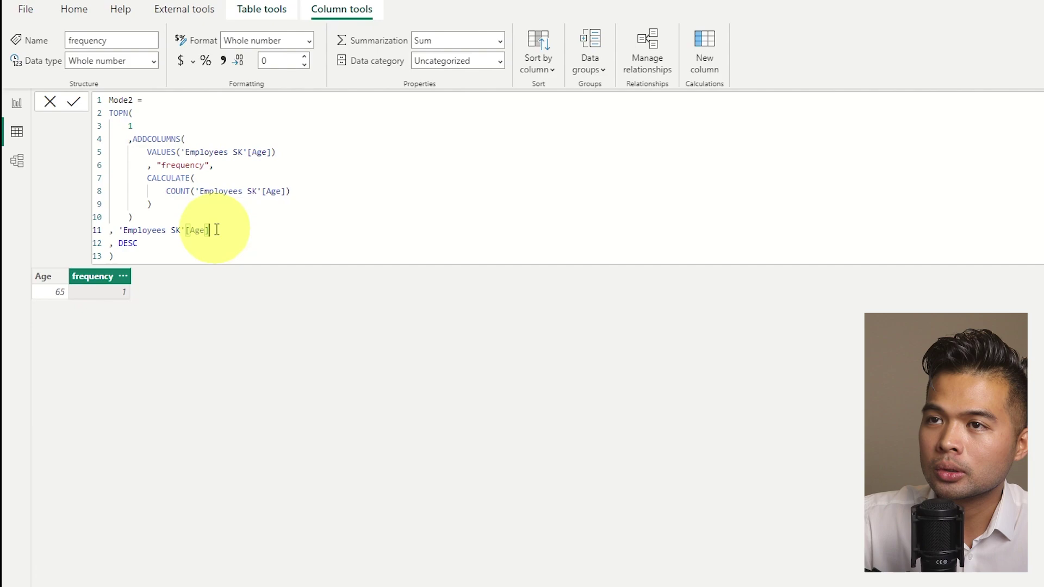
- Sort TOPN by [frequency] instead of Age, commit, and select the TOPN expression for copying
{"action": "left_click_drag", "start_coordinate": [218, 230], "coordinate": [124, 230]}
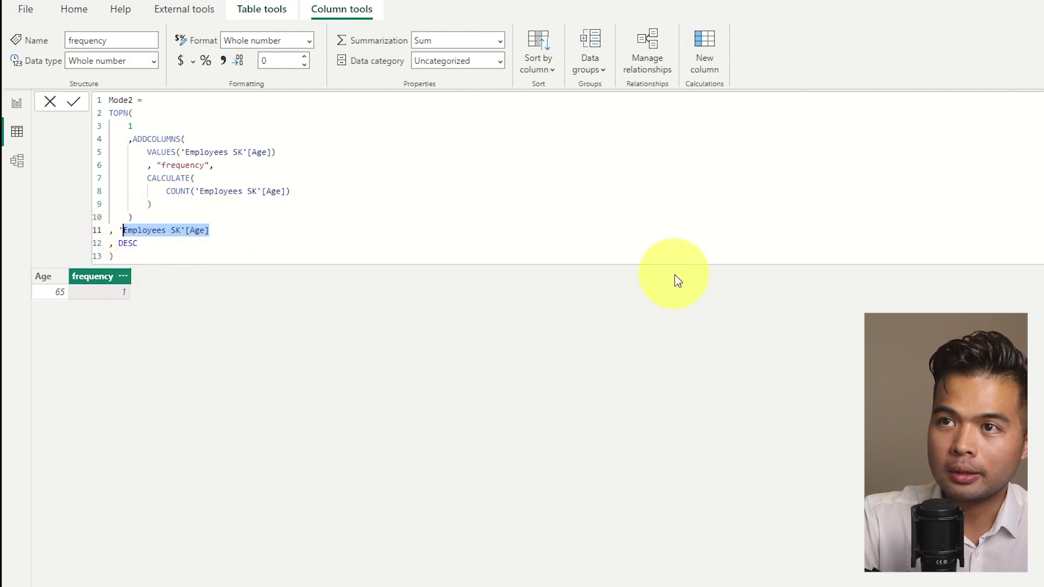
{"action": "key", "text": "BackSpace"}
{"action": "key", "text": "BackSpace"}
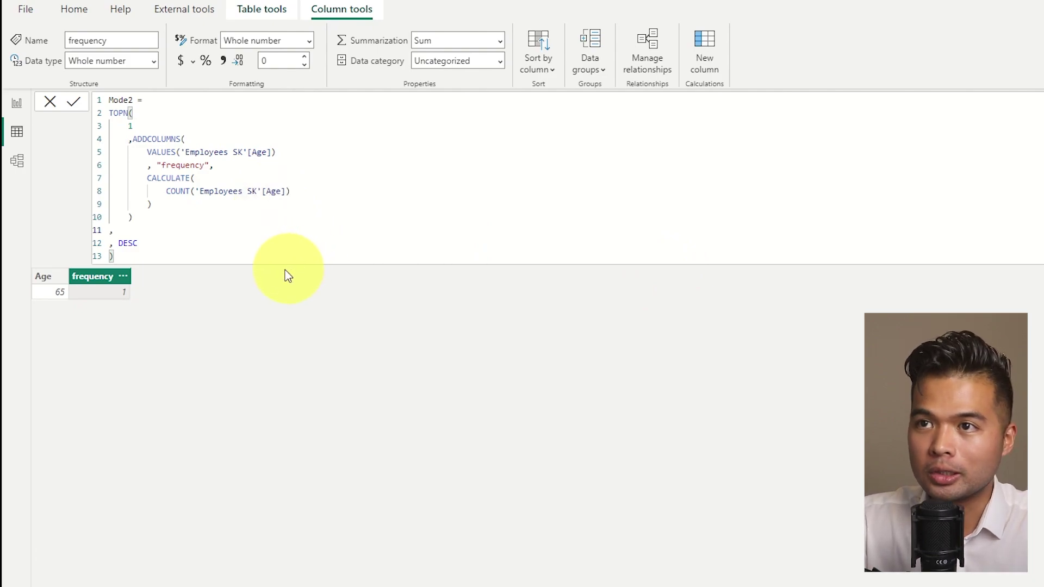
{"action": "type", "text": "[fre"}
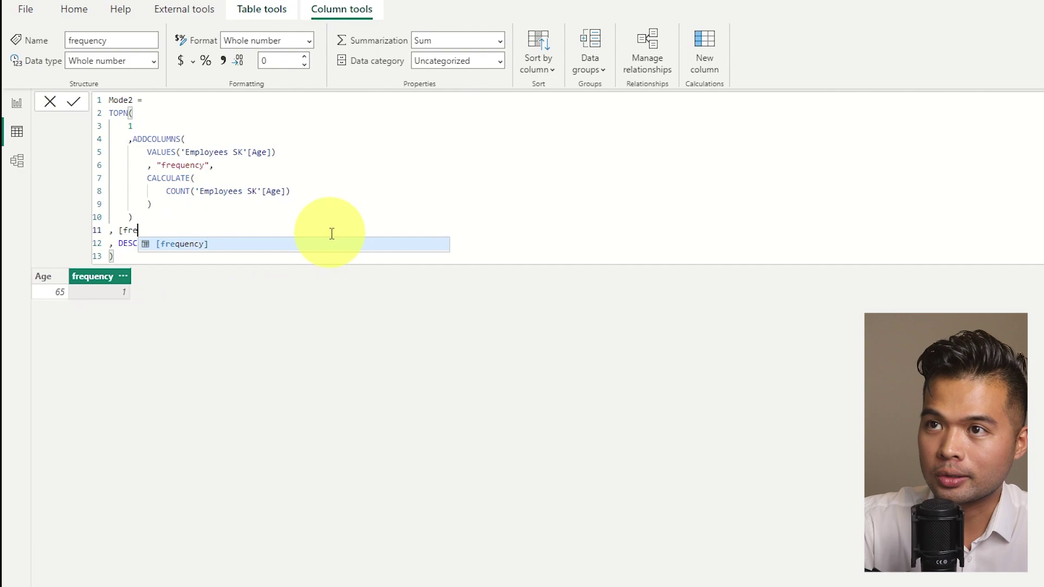
{"action": "key", "text": "Tab"}
{"action": "key", "text": "Return"}
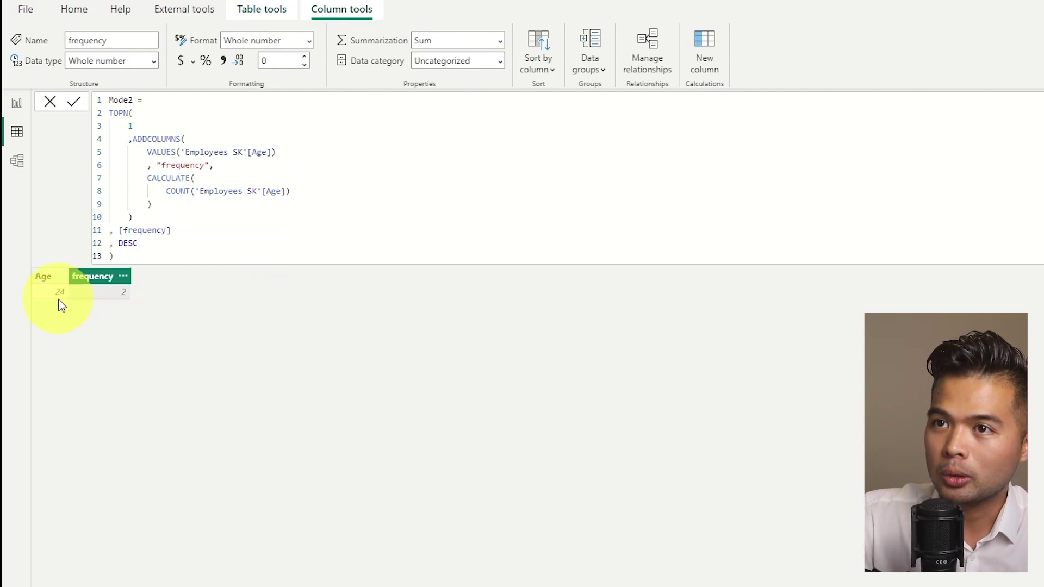
{"action": "left_click", "coordinate": [49, 277]}
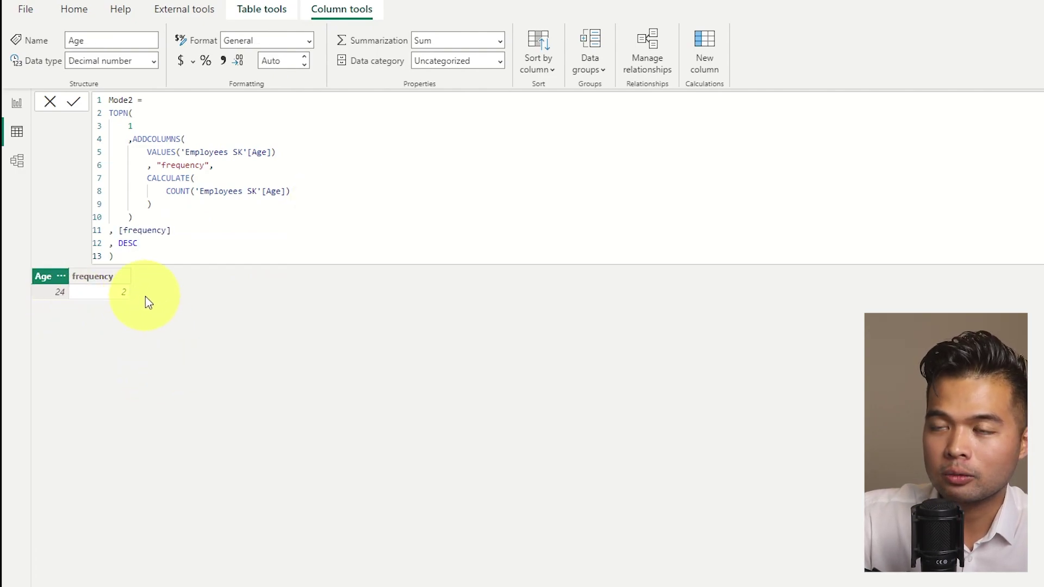
{"action": "left_click_drag", "start_coordinate": [114, 256], "coordinate": [107, 117]}
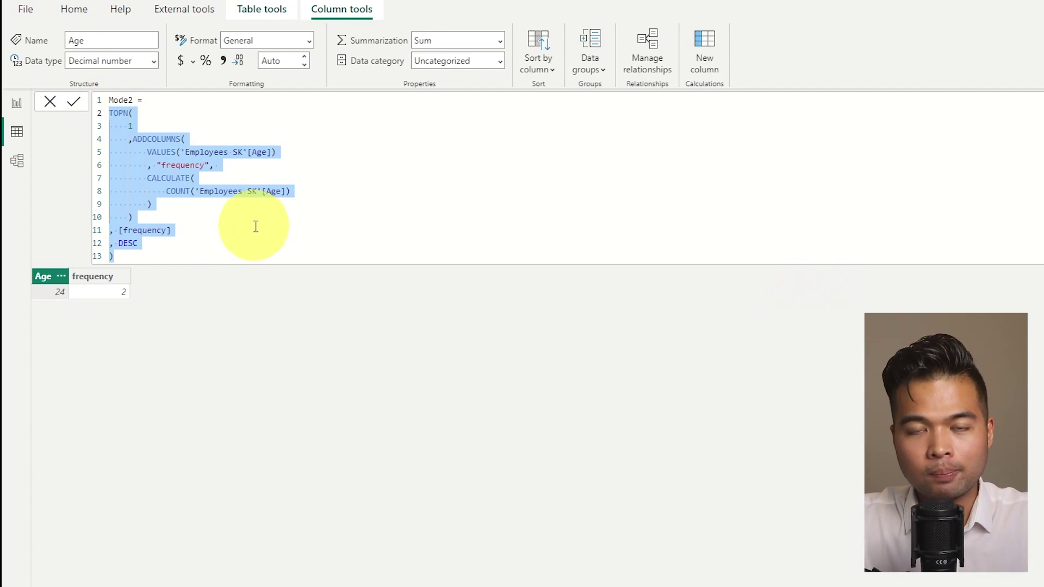
{"action": "left_click_drag", "start_coordinate": [136, 259], "coordinate": [15, 115]}
{"action": "key", "text": "ctrl+c"}
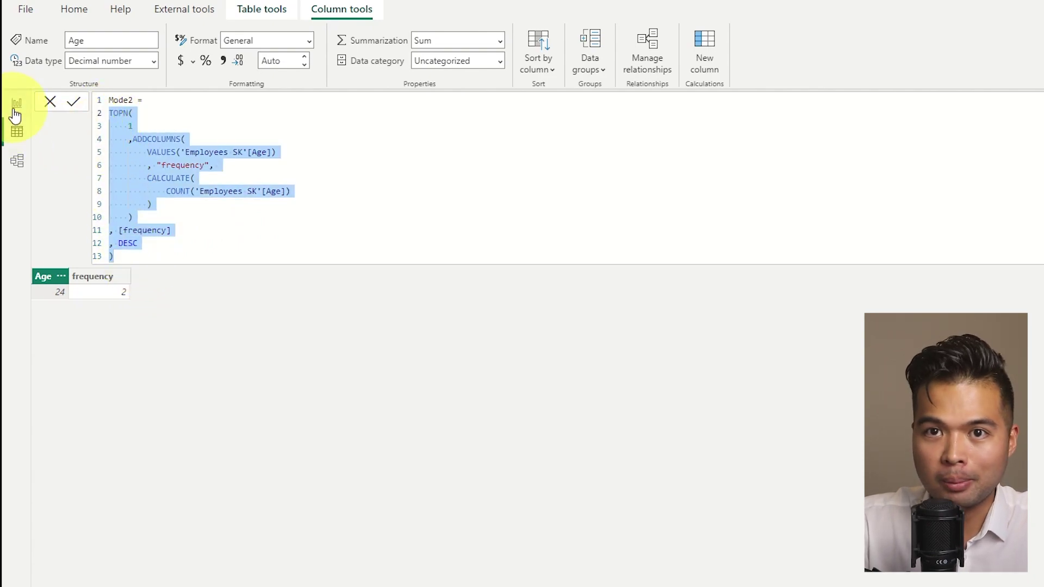
- In Report view, create a Mode measure on Employees SK as MAXX( around the pasted TOPN expression
{"action": "left_click", "coordinate": [16, 111]}
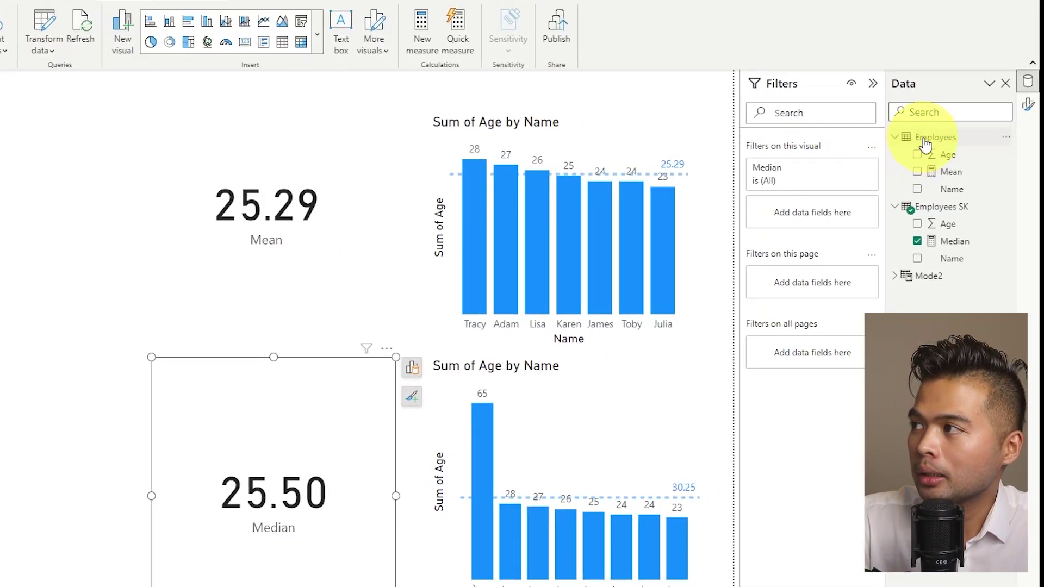
{"action": "right_click", "coordinate": [921, 204]}
{"action": "left_click", "coordinate": [913, 206]}
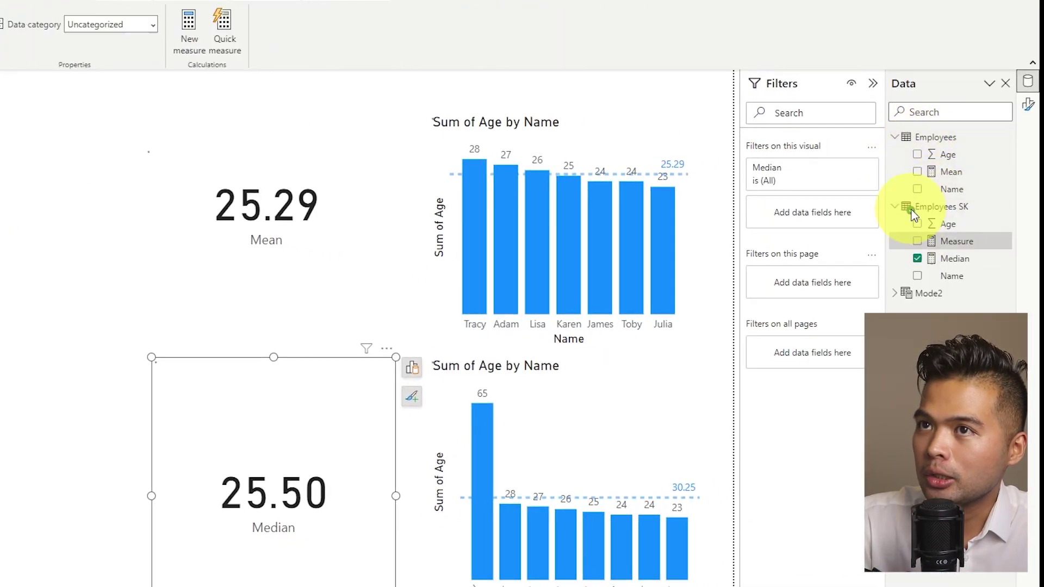
{"action": "type", "text": "Mode"}
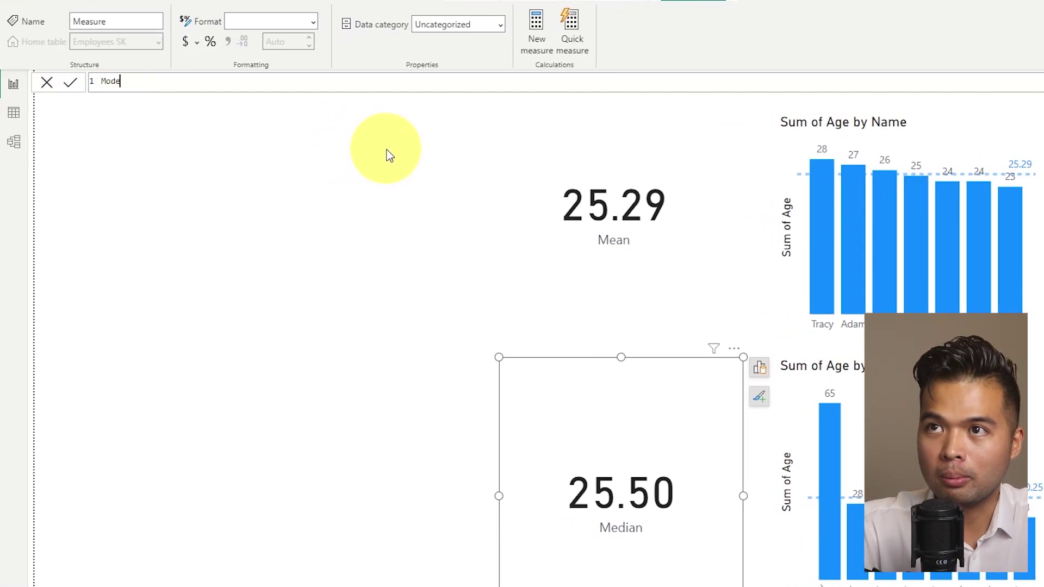
{"action": "type", "text": " ="}
{"action": "key", "text": "shift+Return"}
{"action": "type", "text": "MAXX("}
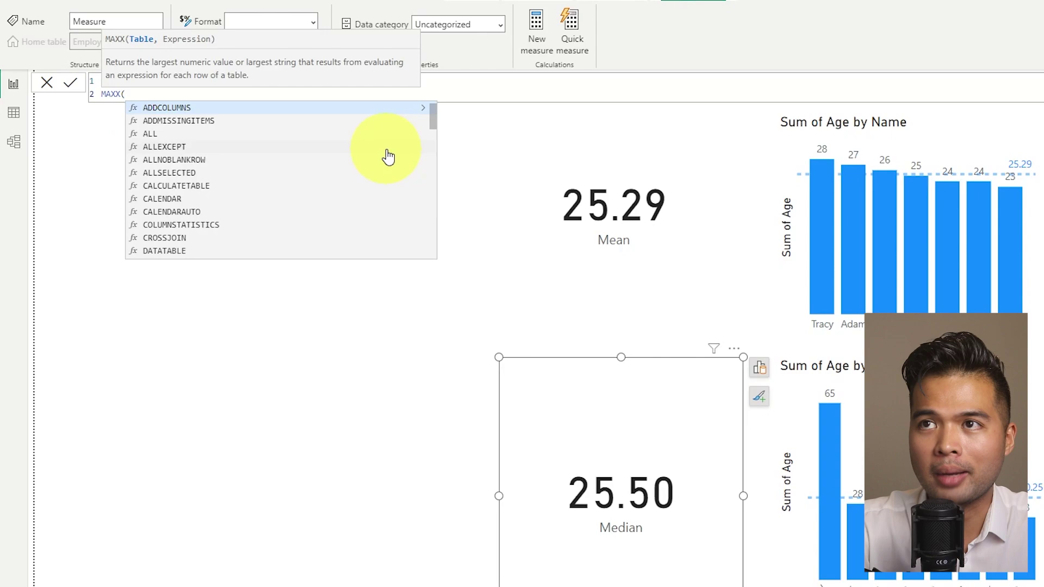
{"action": "key", "text": "shift+Return"}
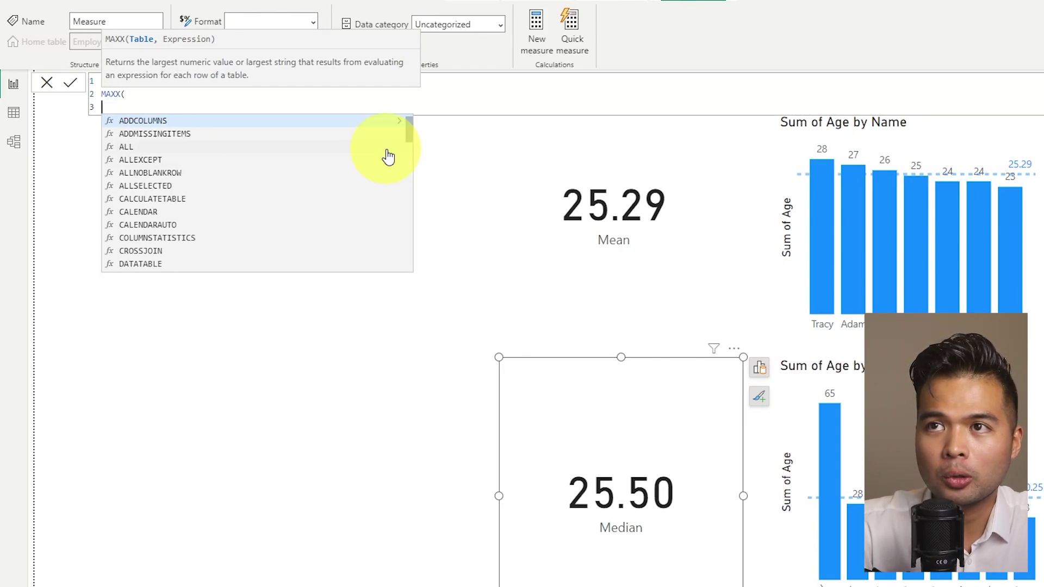
{"action": "key", "text": "ctrl+v"}
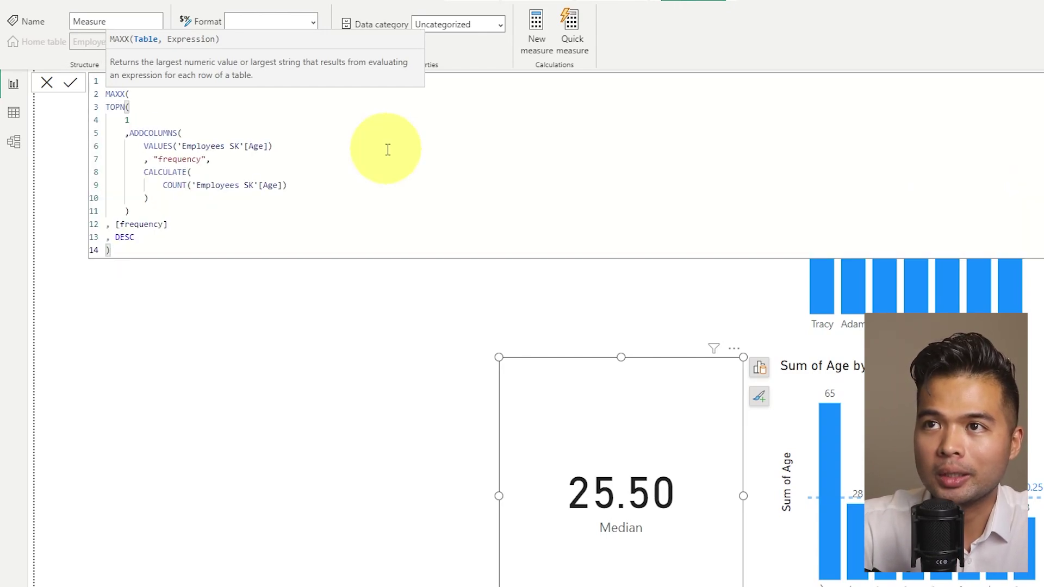
- Indent the TOPN block, add 'Employees SK'[Age] as MAXX's expression, and commit
{"action": "left_click_drag", "start_coordinate": [114, 247], "coordinate": [103, 105]}
{"action": "key", "text": "Tab"}
{"action": "left_click", "coordinate": [138, 251]}
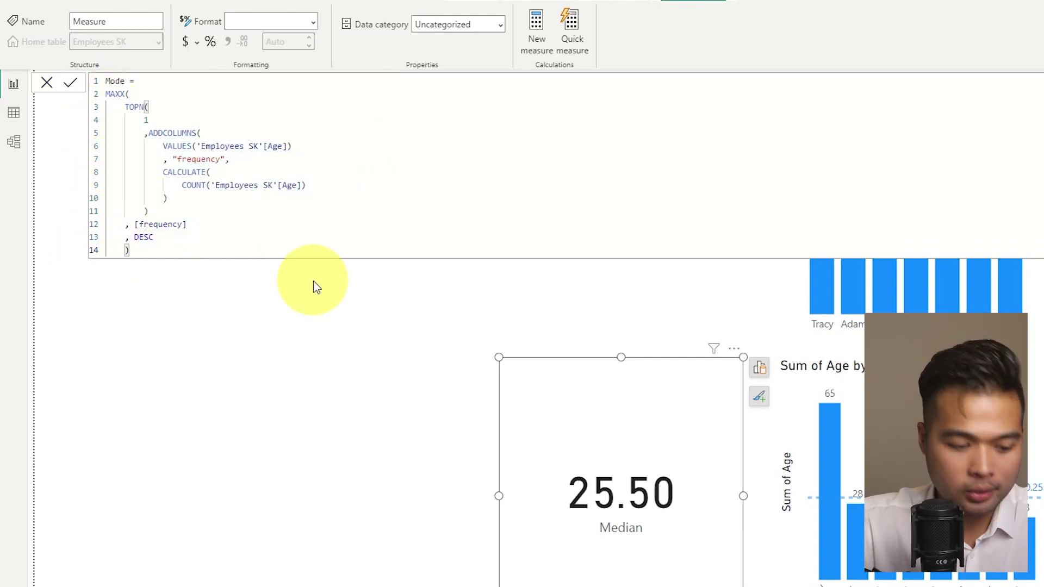
{"action": "key", "text": "Return"}
{"action": "key", "text": "BackSpace"}
{"action": "type", "text": ", "}
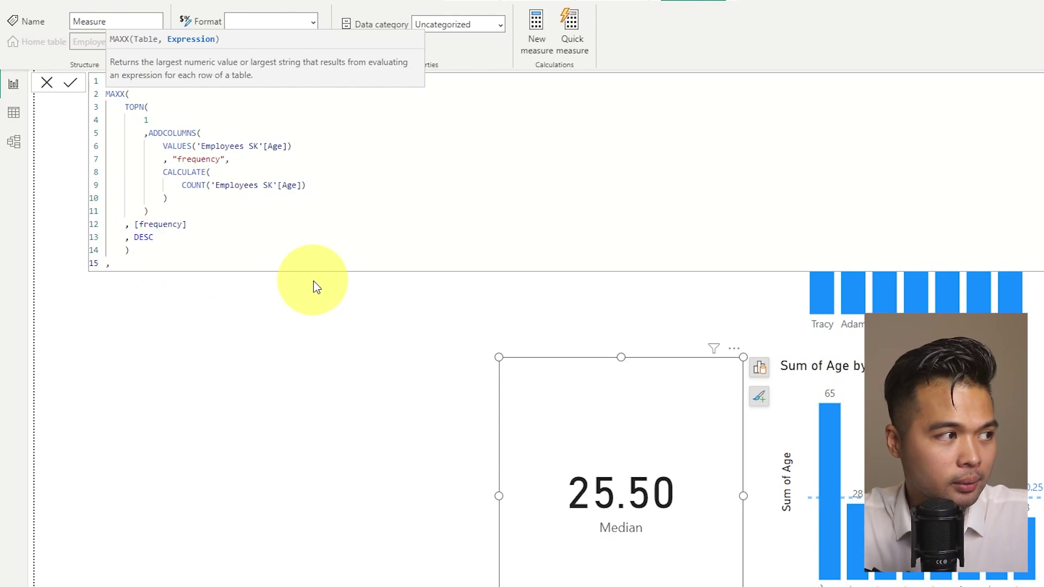
{"action": "type", "text": "age"}
{"action": "key", "text": "Tab"}
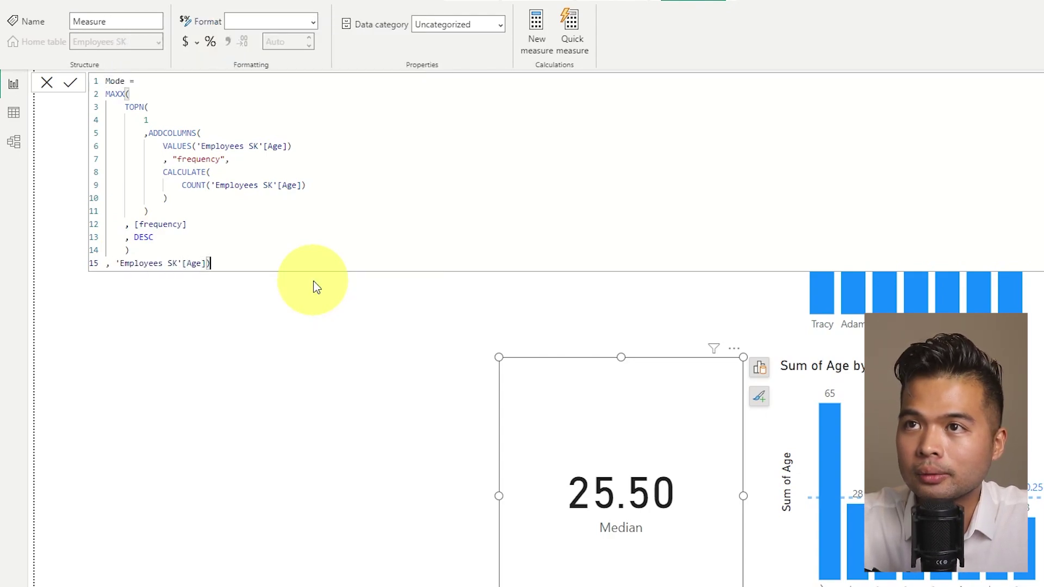
{"action": "type", "text": ")"}
{"action": "key", "text": "Return"}
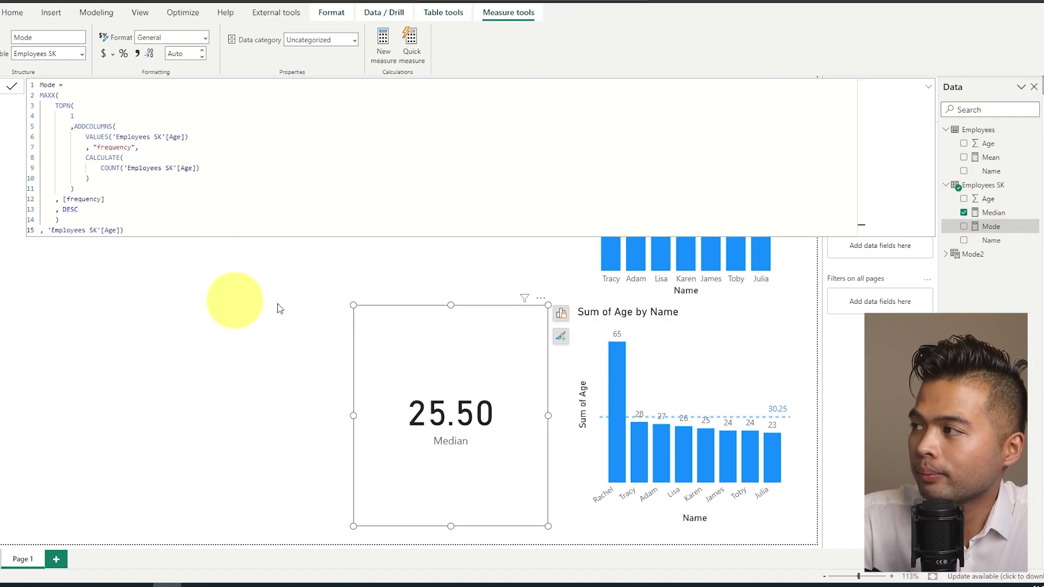
- Drag the Mode measure onto the canvas and make it a Card reading 24.00
{"action": "left_click", "coordinate": [277, 306]}
{"action": "left_click_drag", "start_coordinate": [979, 227], "coordinate": [311, 326]}
{"action": "left_click", "coordinate": [425, 266]}
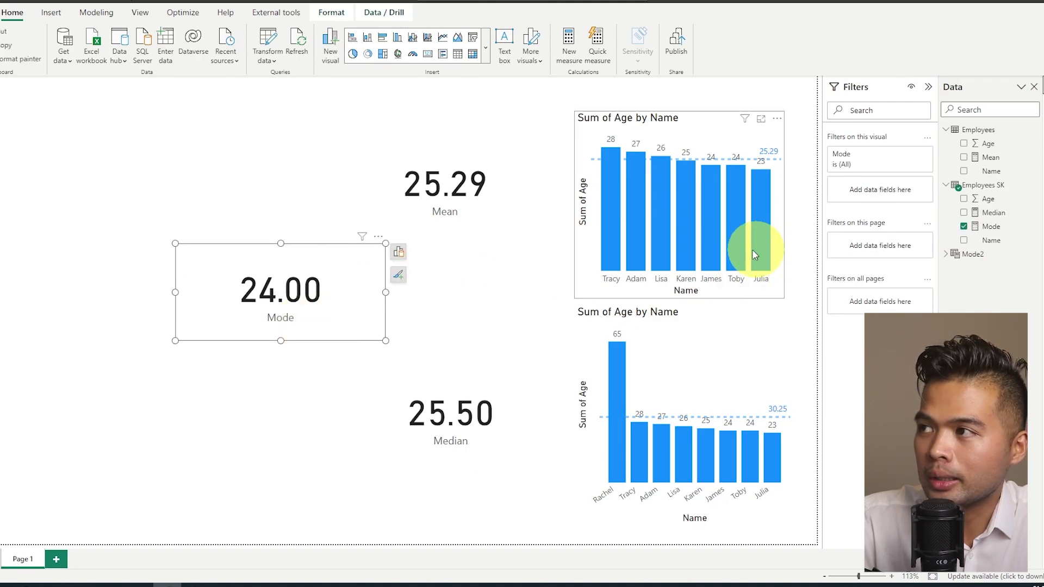
{"action": "mouse_move", "coordinate": [716, 243]}
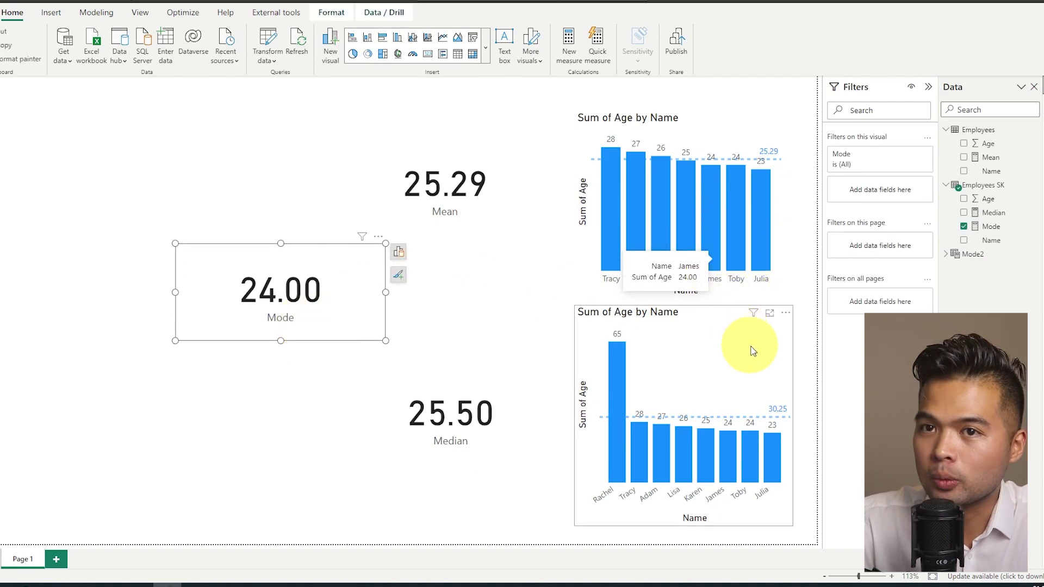